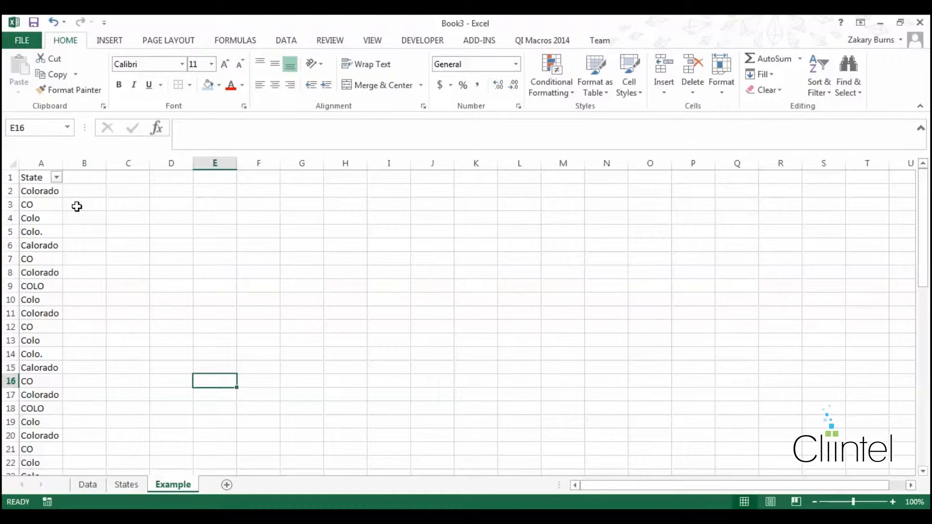
Step: Examine the distinct entries in the State column's filter list on the Example sheet, and close it without filtering
{"action": "left_click", "coordinate": [57, 178]}
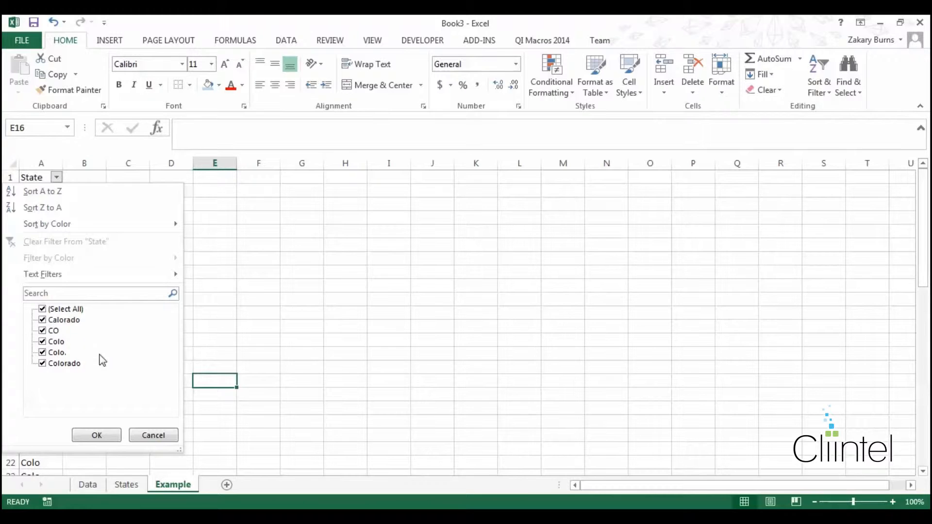
{"action": "left_click", "coordinate": [153, 437]}
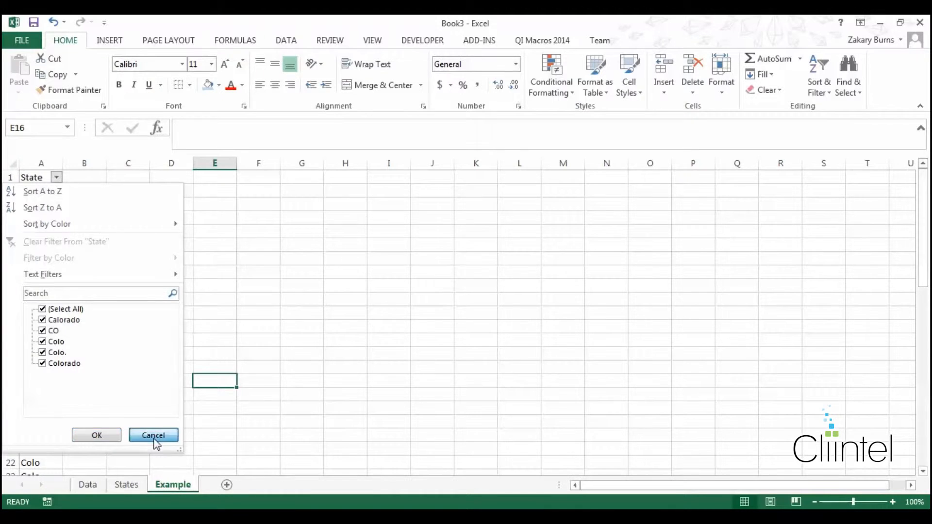
Step: Enter the customer's full name in cell A2 of the Data sheet
{"action": "left_click", "coordinate": [81, 485]}
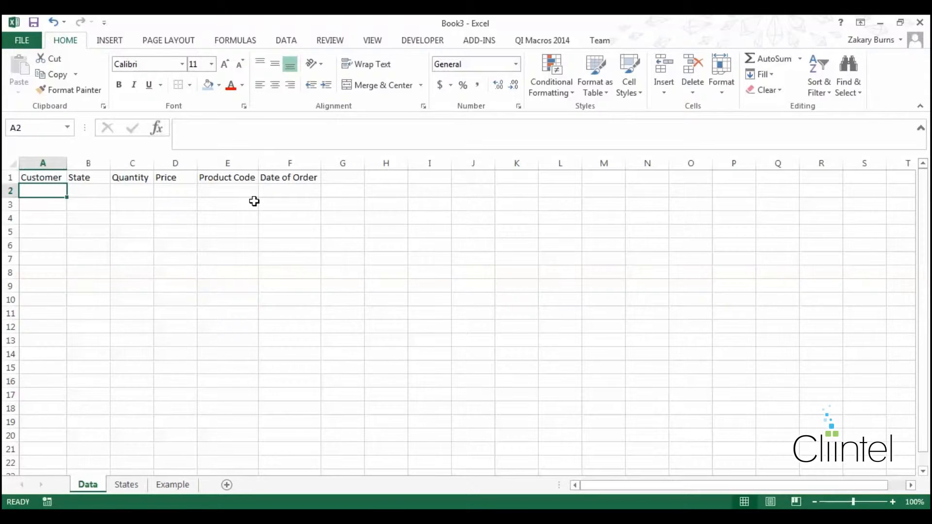
{"action": "type", "text": "Jack "}
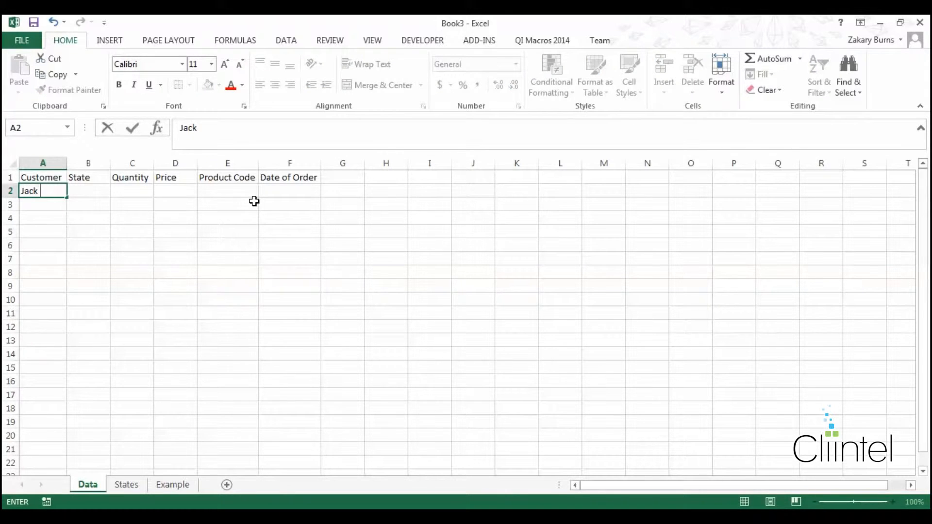
{"action": "type", "text": "Burns"}
{"action": "key", "text": "Tab"}
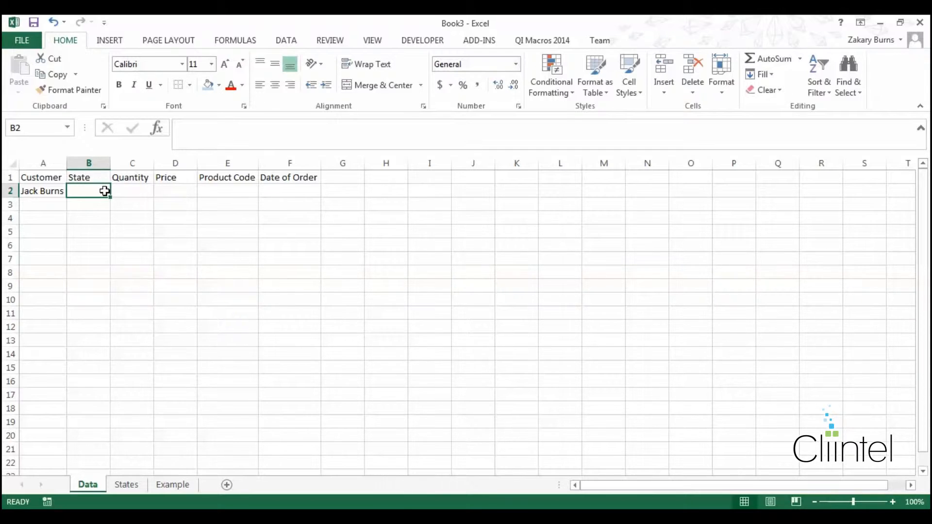
Step: Add a data validation rule to cell B2 that allows a List with the source =States!$A$1:$A$50
{"action": "left_click", "coordinate": [290, 42]}
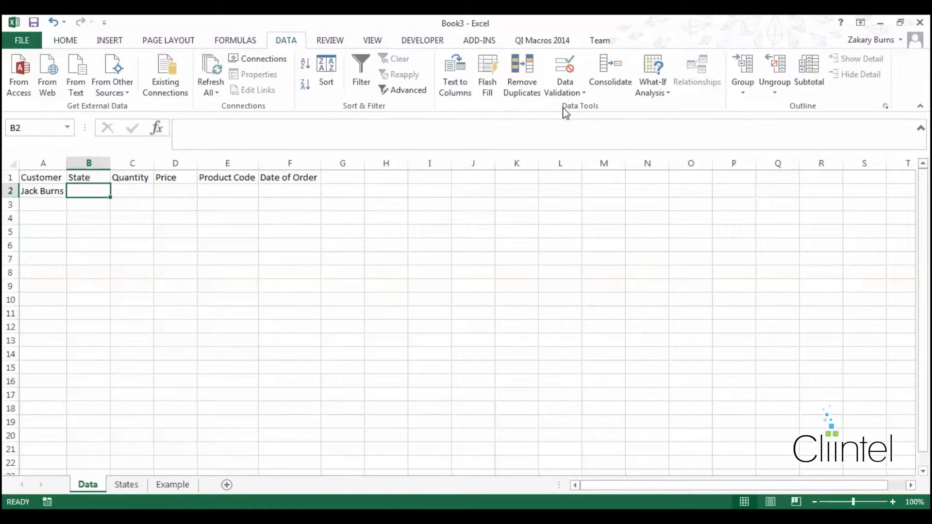
{"action": "left_click", "coordinate": [574, 89]}
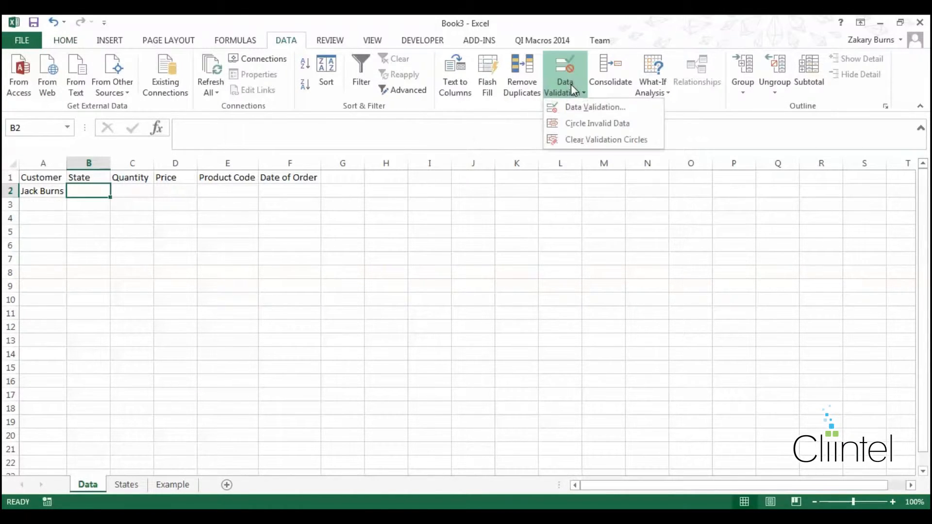
{"action": "left_click", "coordinate": [591, 108]}
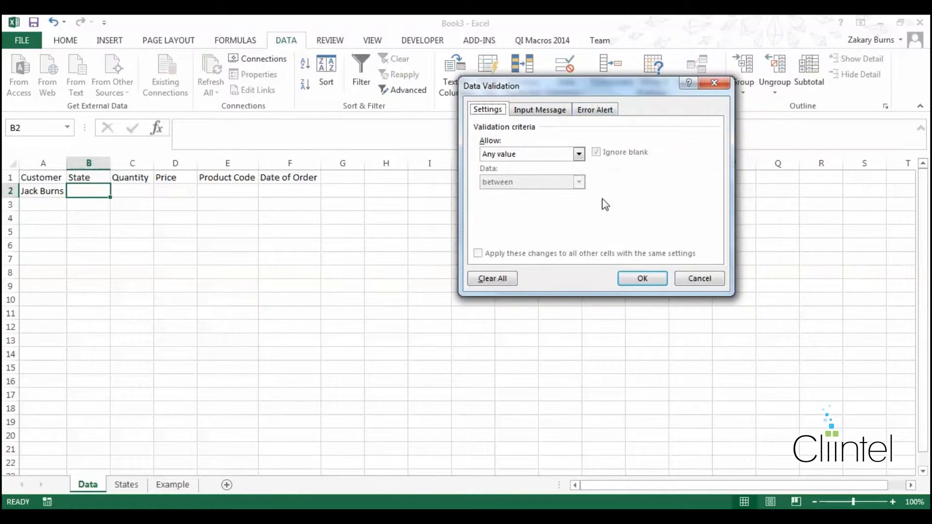
{"action": "left_click", "coordinate": [578, 159]}
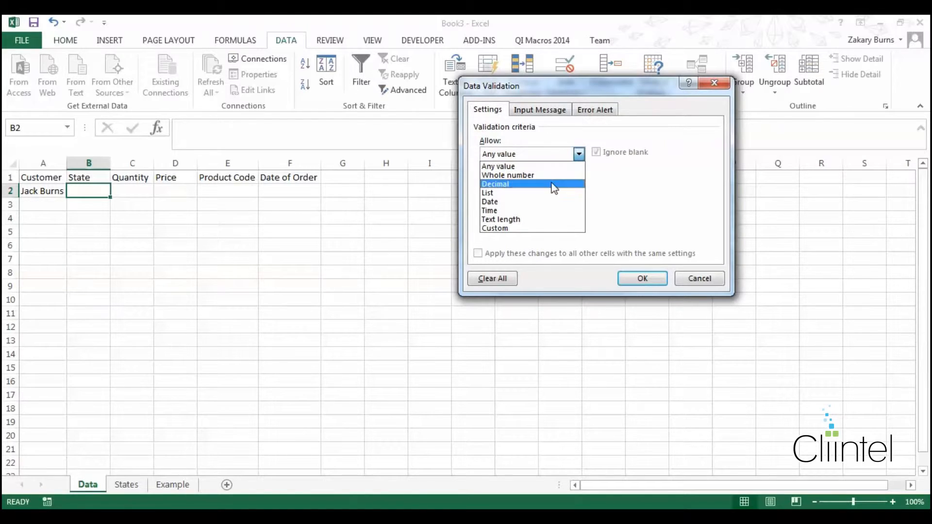
{"action": "left_click", "coordinate": [525, 197]}
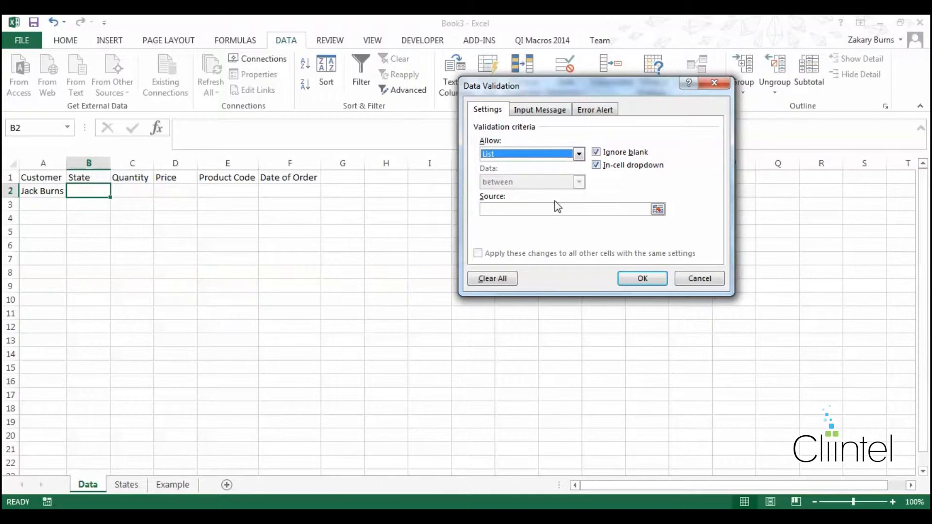
{"action": "left_click", "coordinate": [533, 212]}
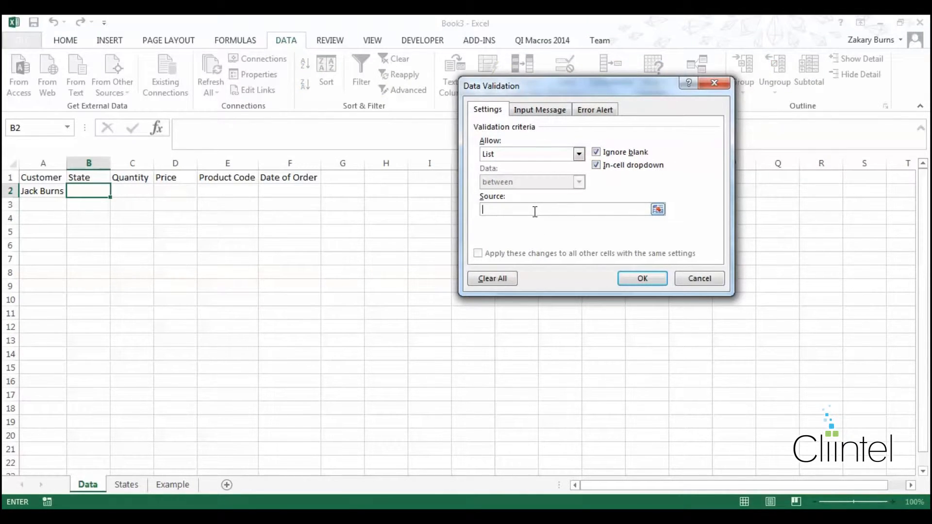
{"action": "type", "text": "="}
{"action": "left_click", "coordinate": [125, 485]}
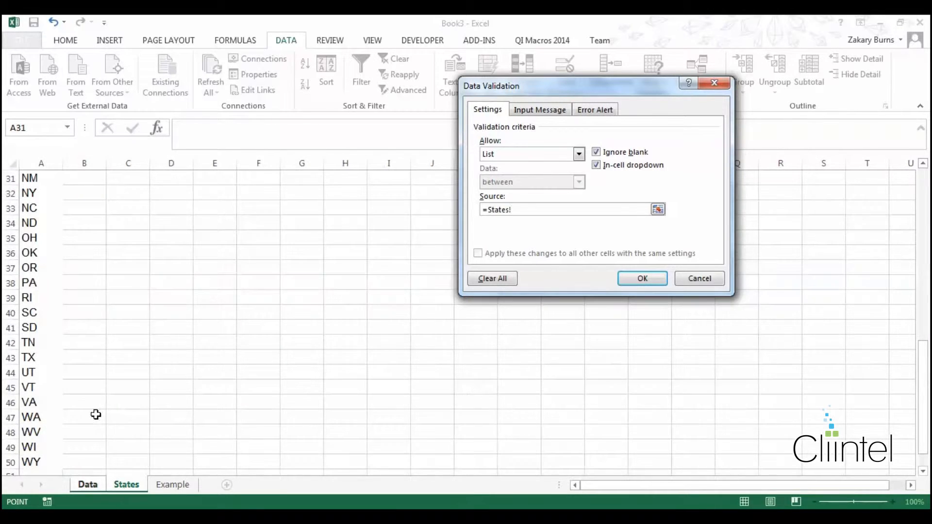
{"action": "left_click", "coordinate": [28, 461]}
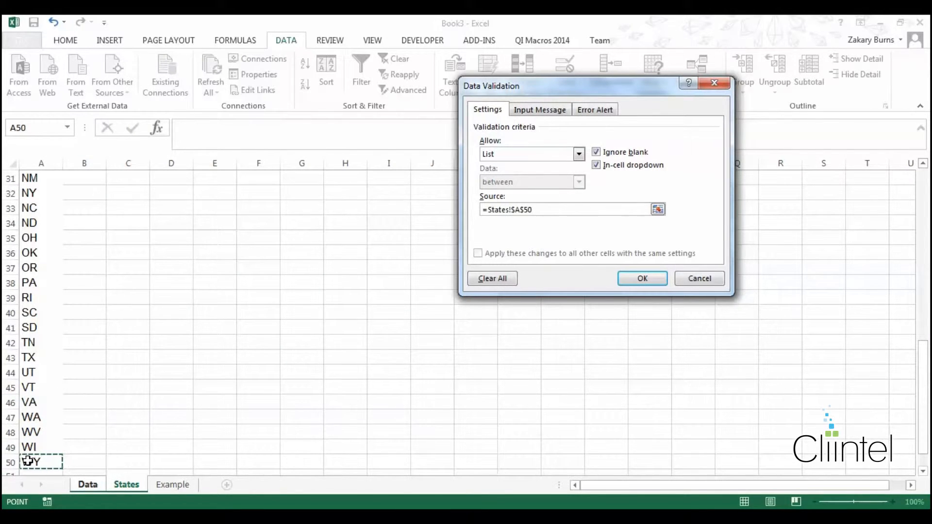
{"action": "key", "text": "ctrl+shift+Up"}
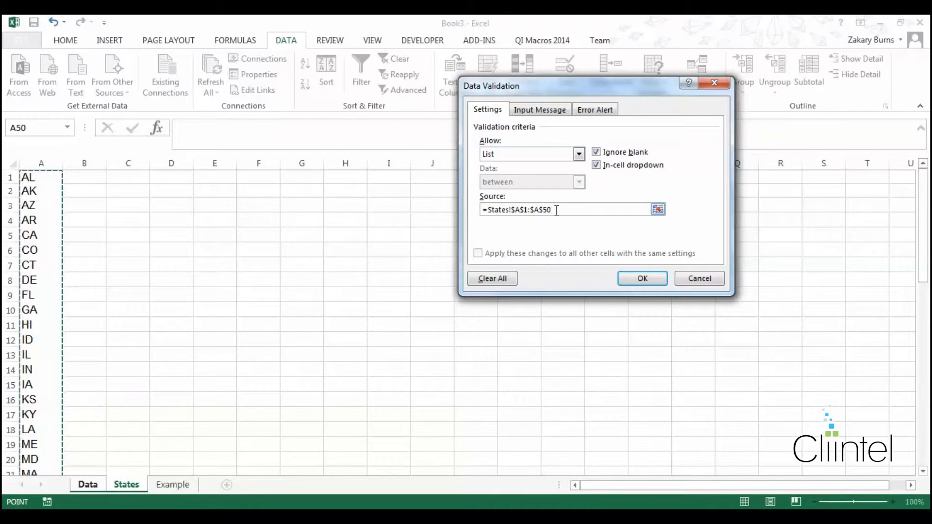
{"action": "key", "text": "Return"}
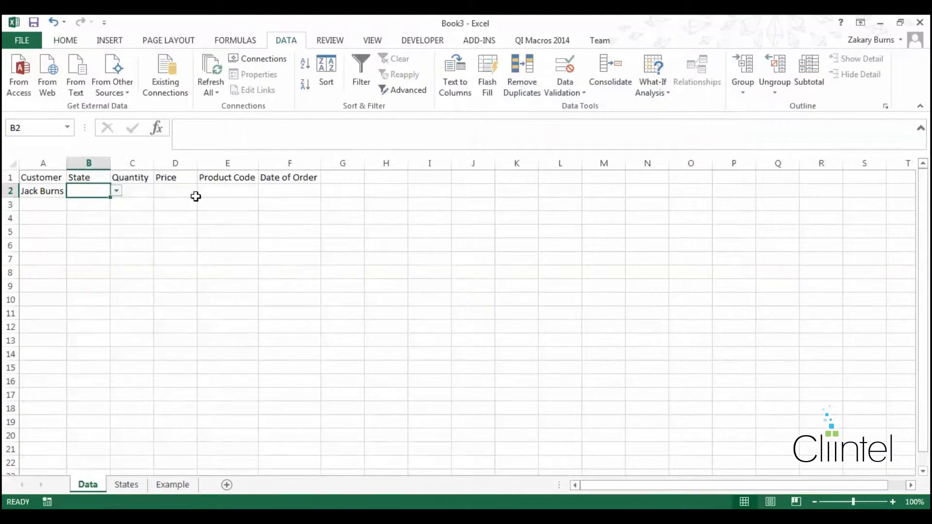
Step: Choose CO from the dropdown list in State cell B2
{"action": "left_click", "coordinate": [116, 191]}
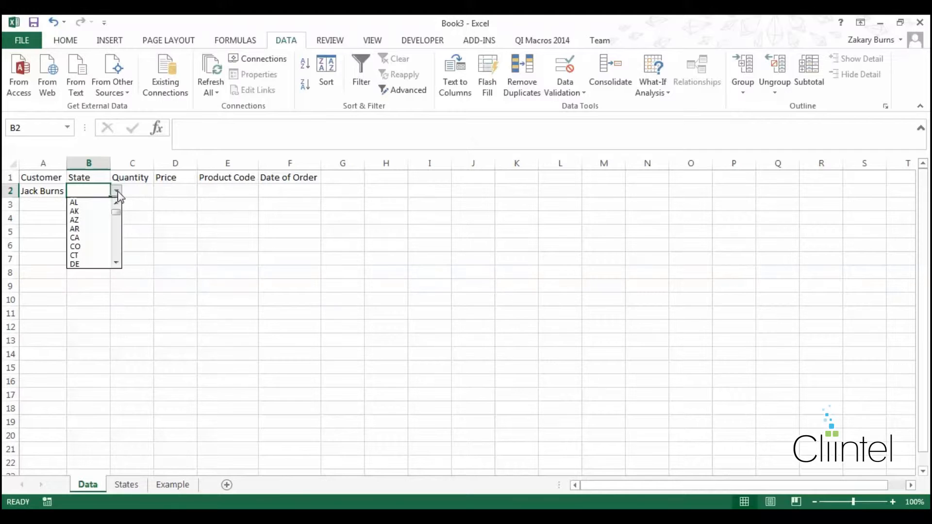
{"action": "mouse_move", "coordinate": [119, 214]}
{"action": "left_mouse_down"}
{"action": "mouse_move", "coordinate": [120, 264]}
{"action": "mouse_move", "coordinate": [117, 216]}
{"action": "left_mouse_up"}
{"action": "left_click", "coordinate": [94, 210]}
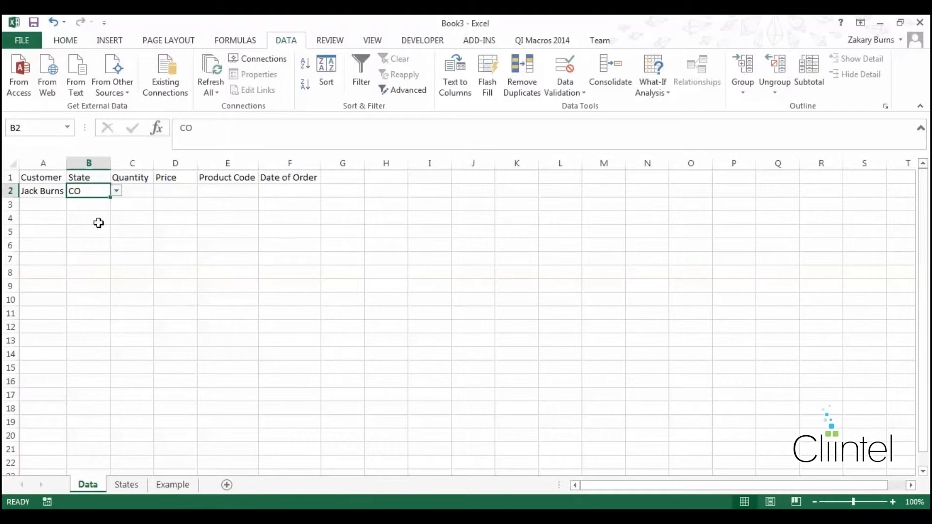
Step: Test the State rule by trying to enter Colorado in B2, and cancel the entry
{"action": "left_click", "coordinate": [131, 202]}
{"action": "left_click", "coordinate": [97, 189]}
{"action": "type", "text": "Colorado"}
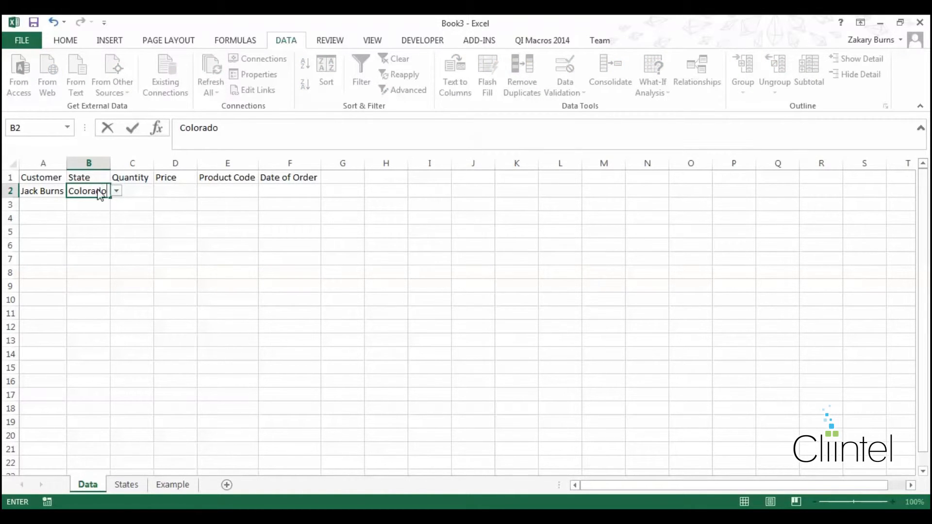
{"action": "key", "text": "Return"}
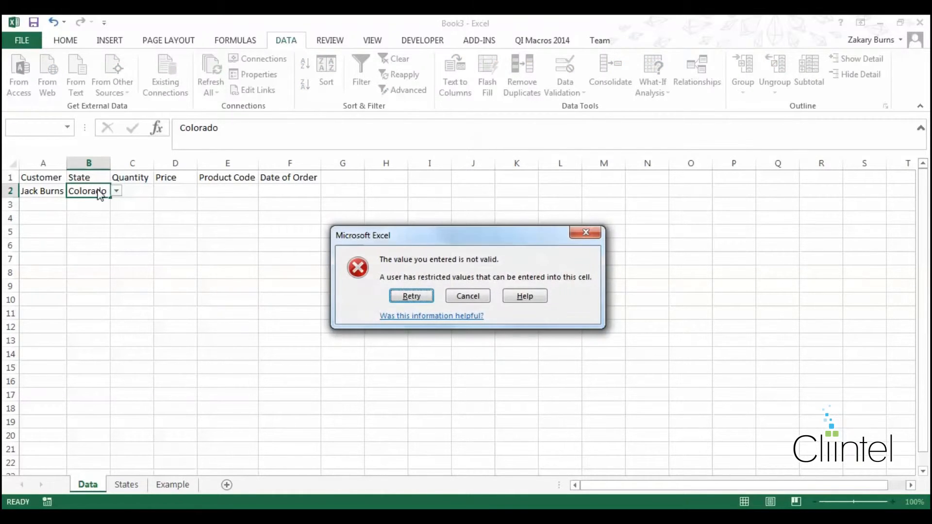
{"action": "left_click", "coordinate": [424, 300]}
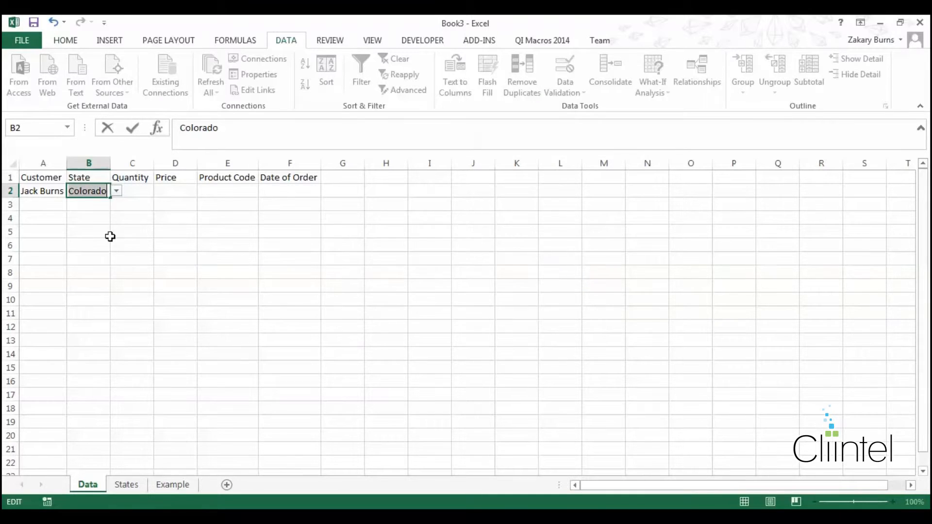
{"action": "left_click", "coordinate": [122, 194]}
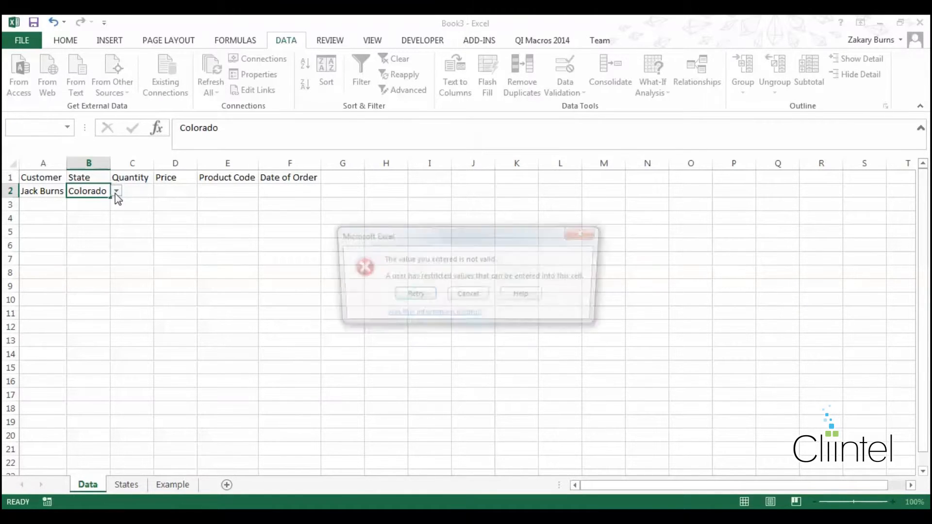
{"action": "left_click", "coordinate": [468, 297]}
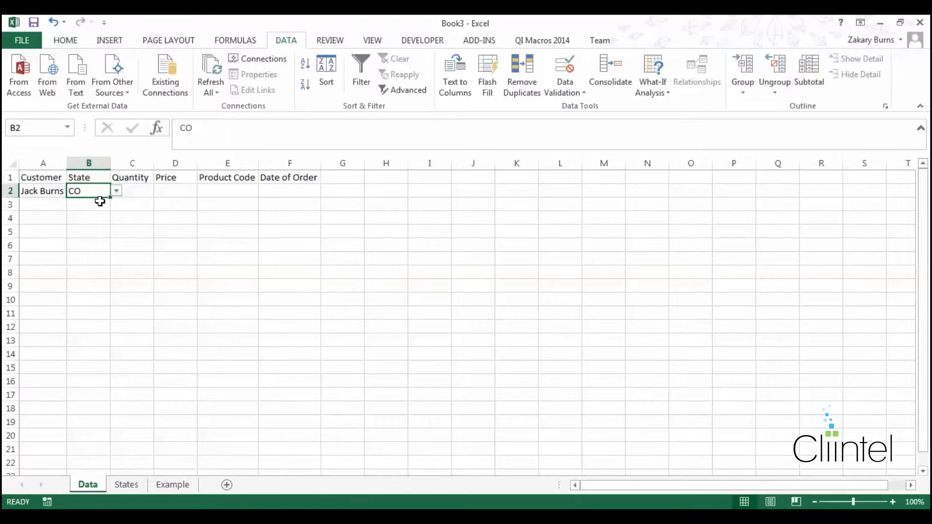
Step: Add a data validation rule to Quantity cell C2 that allows whole numbers greater than or equal to 0
{"action": "left_click", "coordinate": [130, 193]}
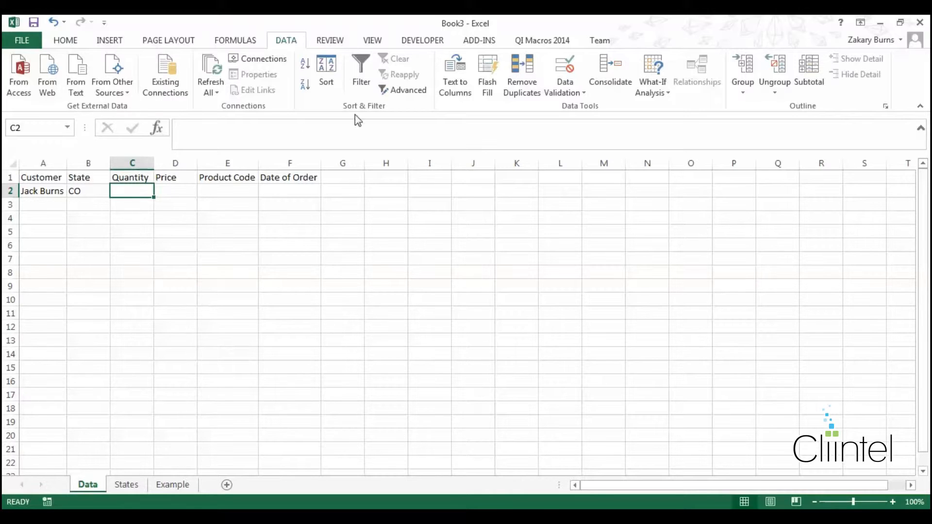
{"action": "left_click", "coordinate": [580, 83]}
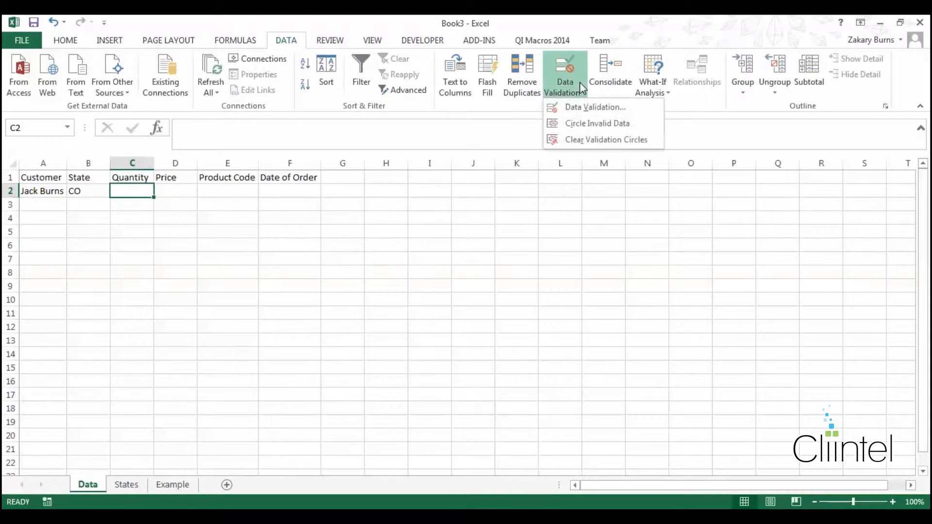
{"action": "left_click", "coordinate": [588, 109]}
{"action": "left_click", "coordinate": [579, 154]}
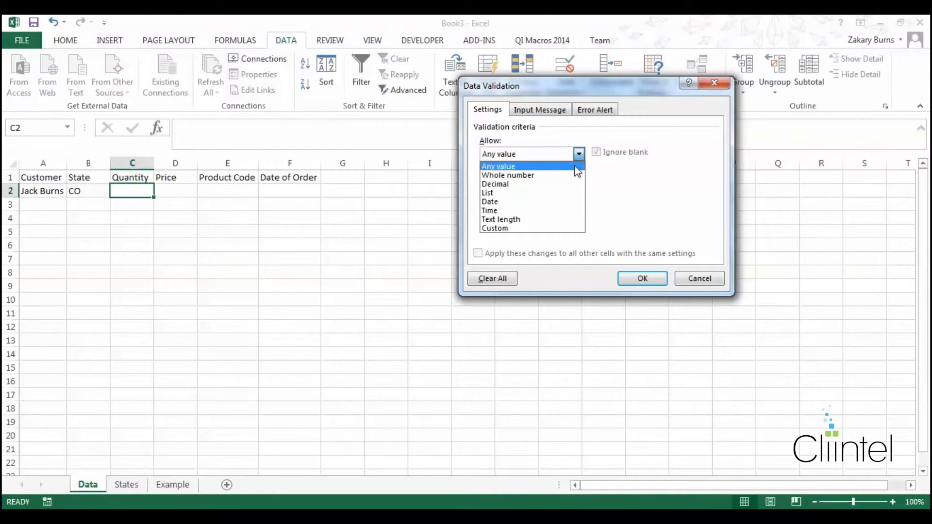
{"action": "left_click", "coordinate": [552, 177]}
{"action": "left_click", "coordinate": [554, 183]}
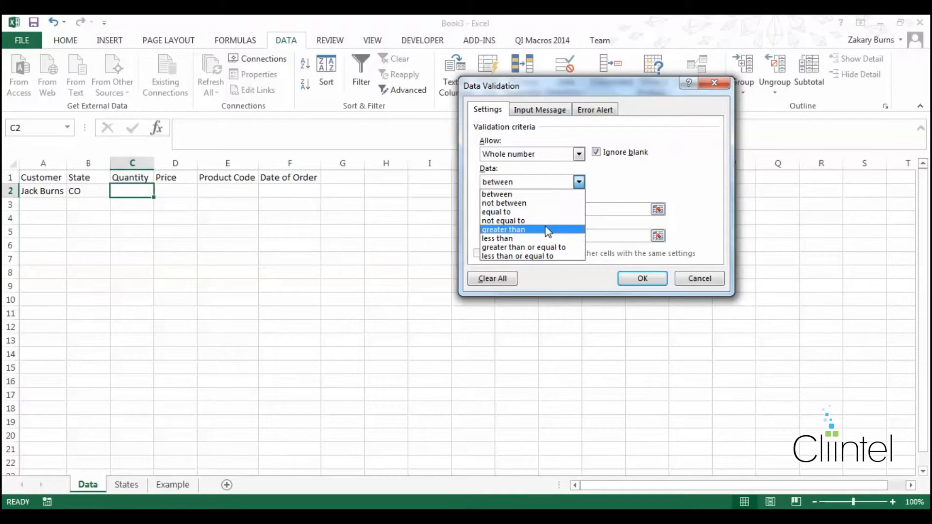
{"action": "left_click", "coordinate": [544, 248]}
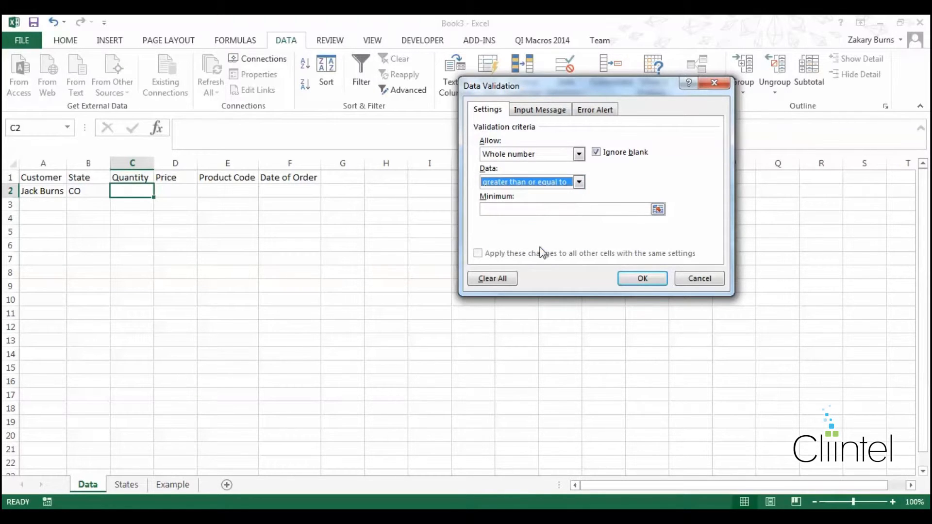
{"action": "left_click", "coordinate": [526, 213]}
{"action": "type", "text": "0"}
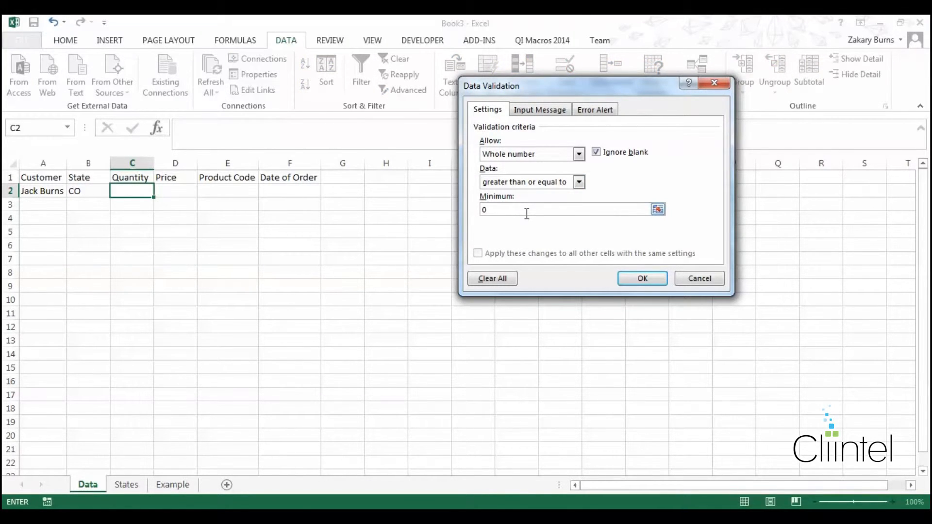
{"action": "left_click", "coordinate": [633, 281]}
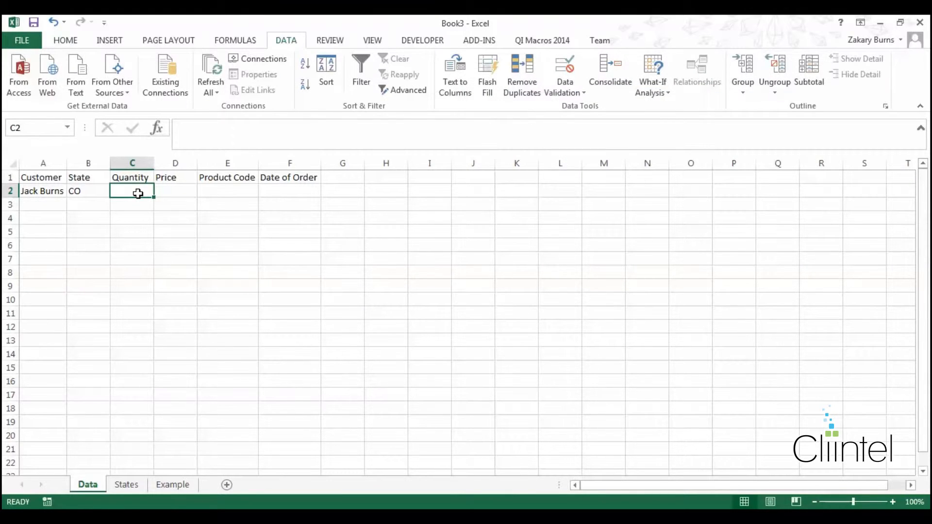
Step: Test the Quantity rule by trying to enter 9.9 and -9 in cell C2
{"action": "double_click", "coordinate": [139, 193]}
{"action": "type", "text": "9.9"}
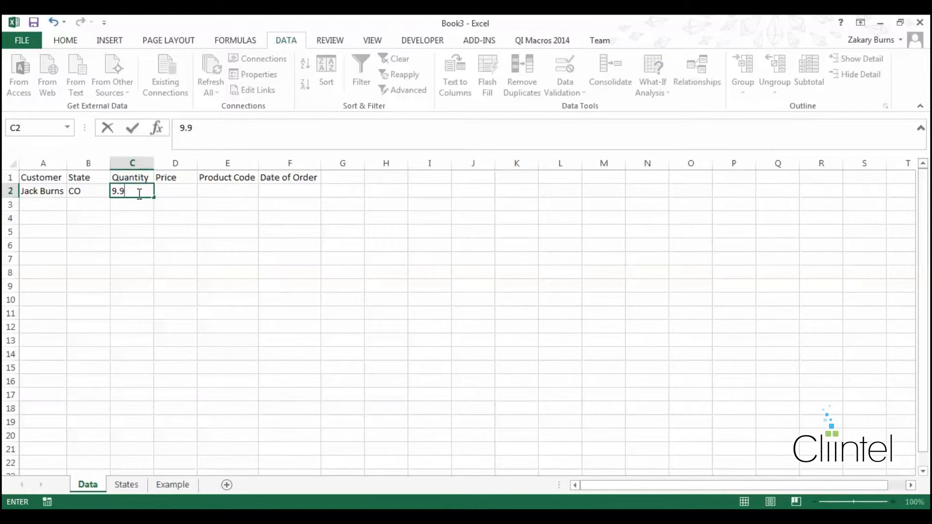
{"action": "key", "text": "Return"}
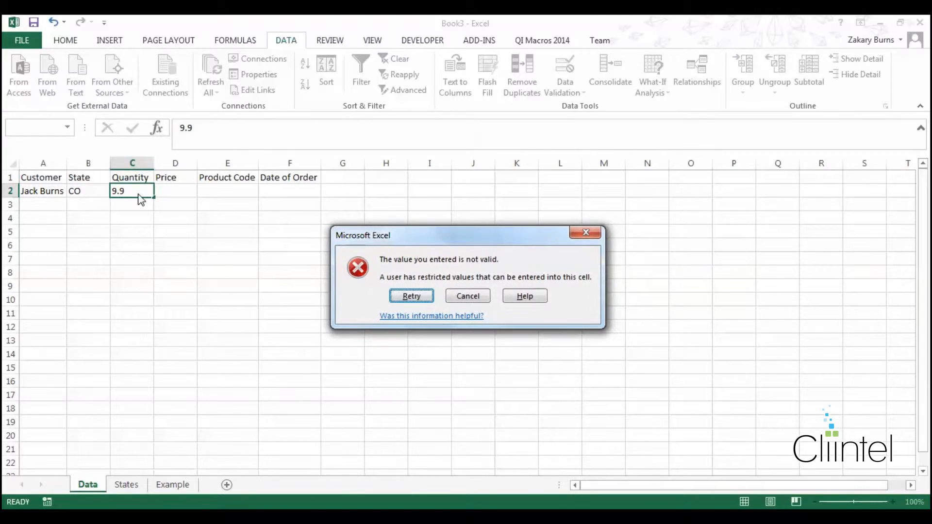
{"action": "left_click", "coordinate": [415, 297]}
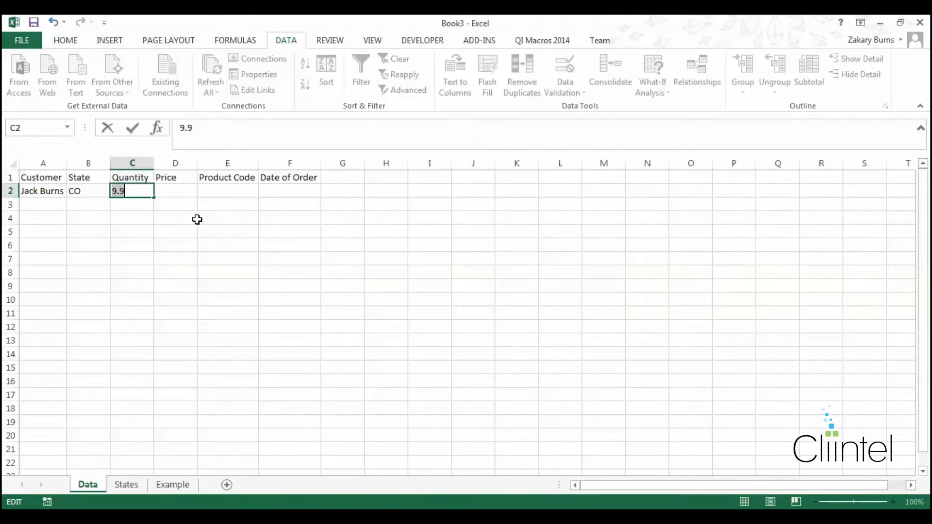
{"action": "type", "text": "-9"}
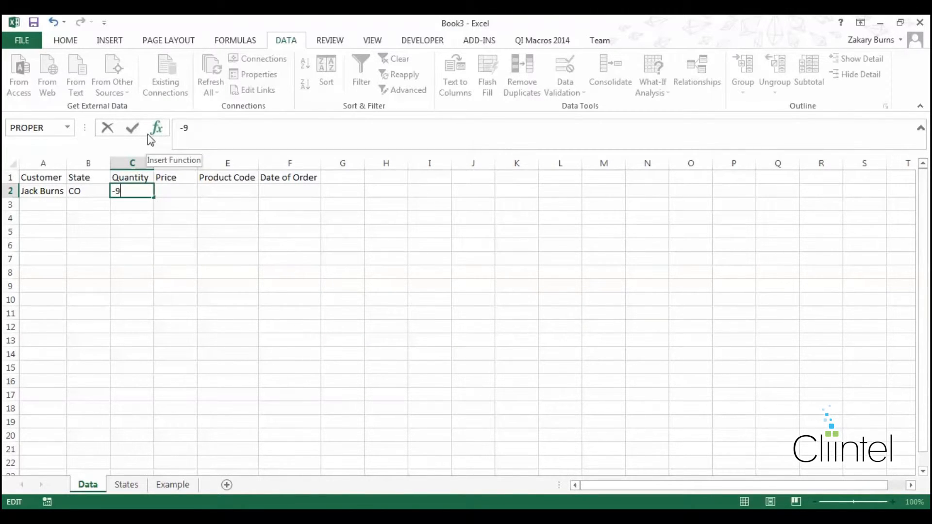
{"action": "key", "text": "Return"}
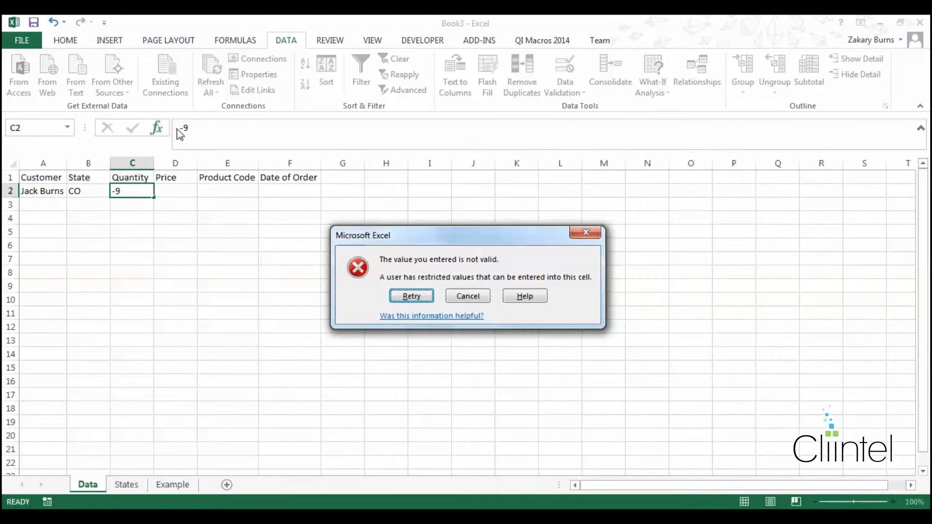
{"action": "left_click", "coordinate": [412, 296]}
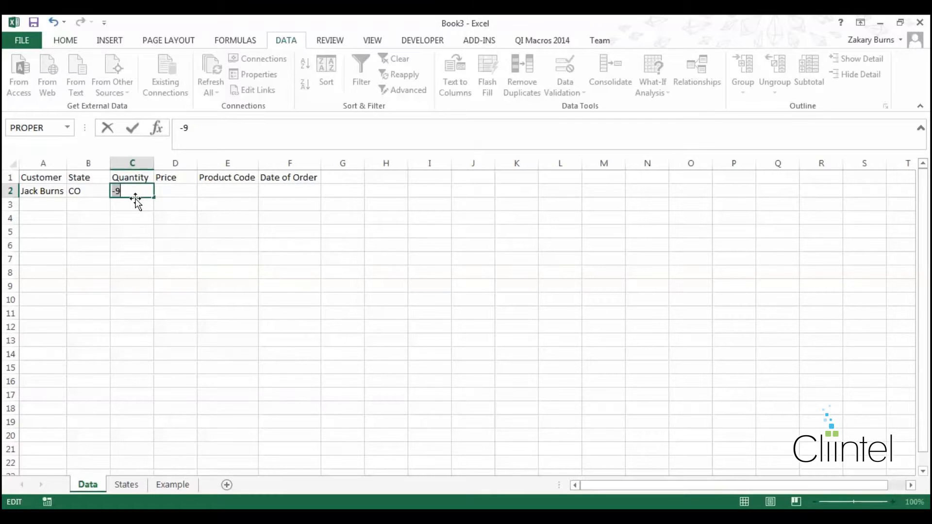
Step: Enter 9 in Quantity cell C2 in place of the rejected value
{"action": "type", "text": "9"}
{"action": "key", "text": "Tab"}
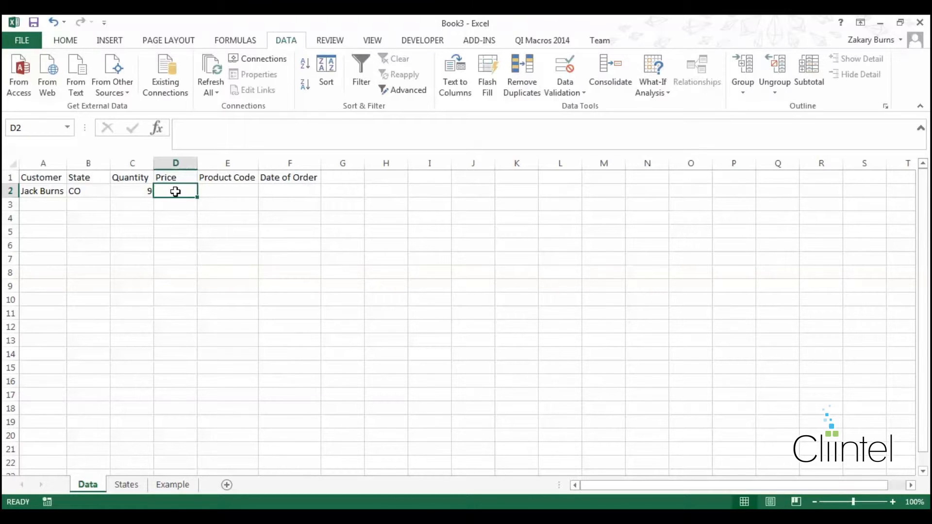
Step: Add a data validation rule to Price cell D2 that allows decimals greater than or equal to 0
{"action": "left_click", "coordinate": [566, 92]}
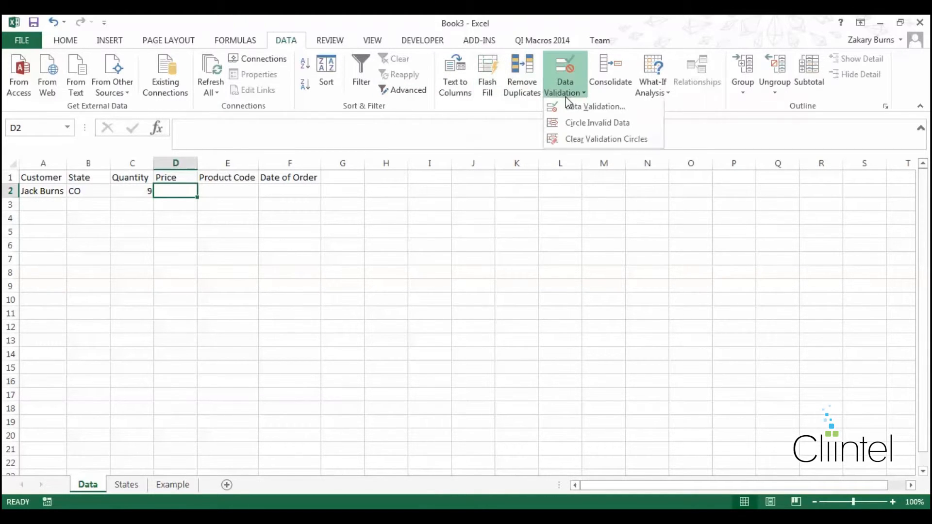
{"action": "left_click", "coordinate": [576, 107]}
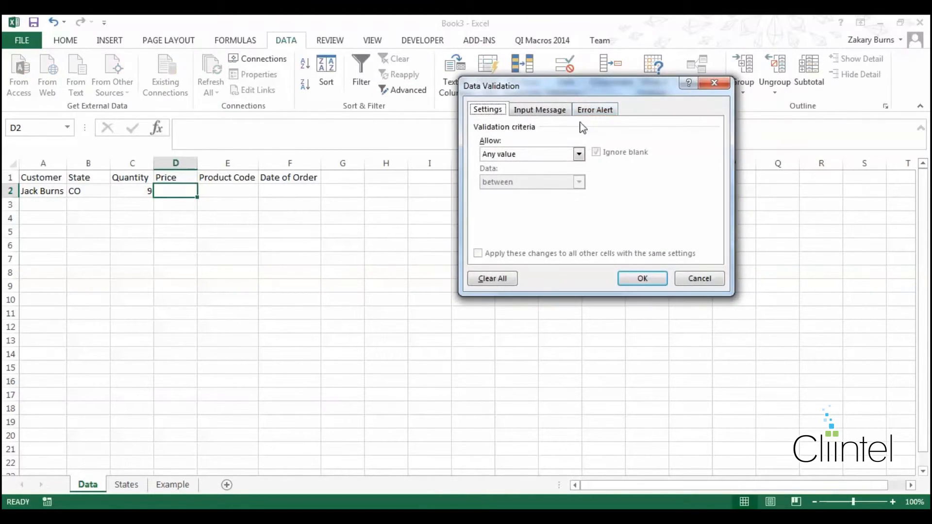
{"action": "left_click", "coordinate": [568, 153]}
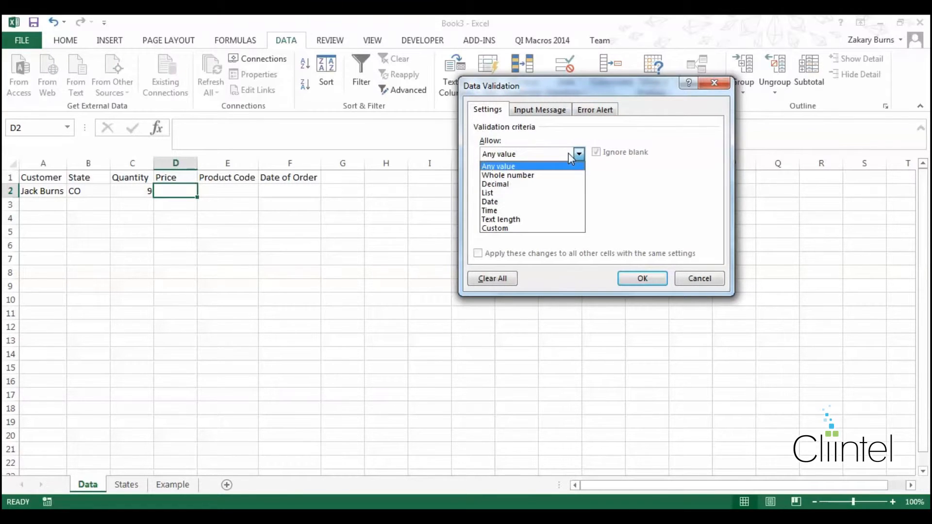
{"action": "left_click", "coordinate": [503, 187]}
{"action": "left_click", "coordinate": [510, 183]}
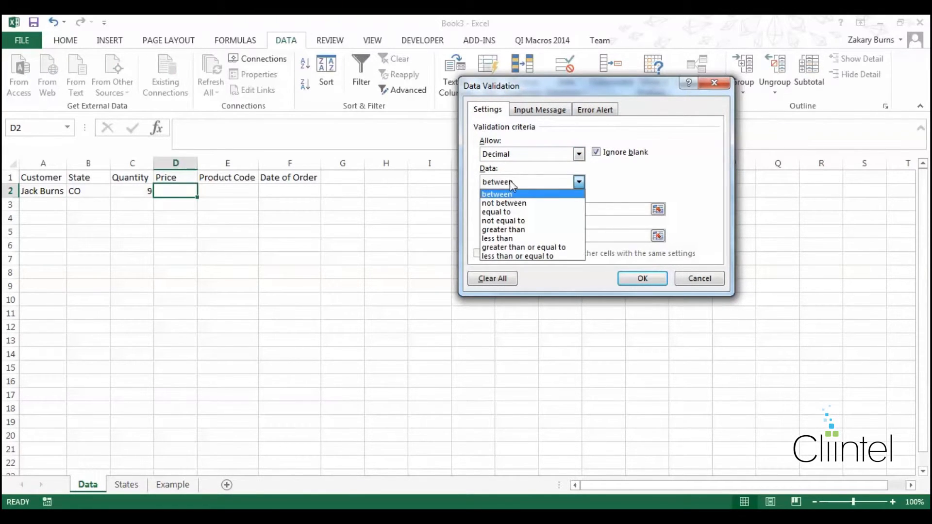
{"action": "left_click", "coordinate": [515, 247]}
{"action": "left_click", "coordinate": [501, 206]}
{"action": "type", "text": "0"}
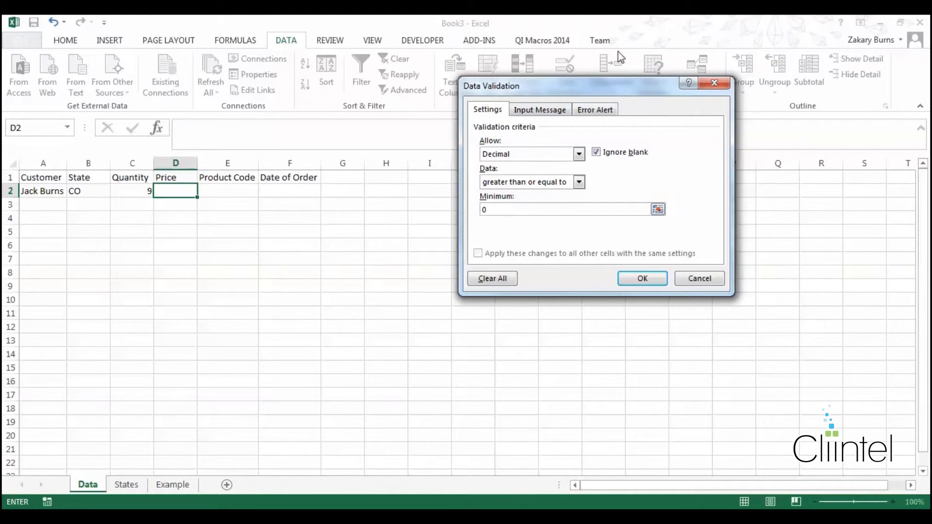
{"action": "left_click", "coordinate": [629, 285]}
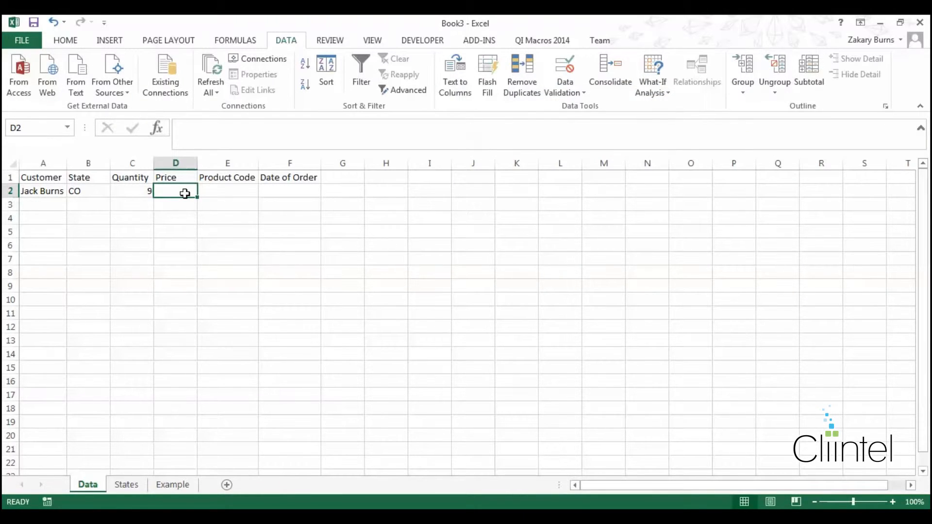
Step: Test the Price rule with valid values by entering 19.99 and 19 in cell D2
{"action": "type", "text": "19..99"}
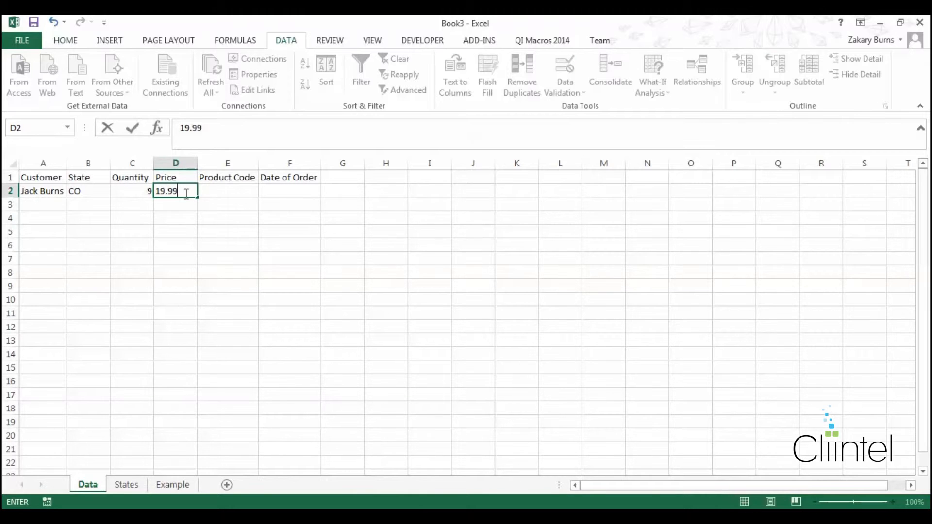
{"action": "key", "text": "Return"}
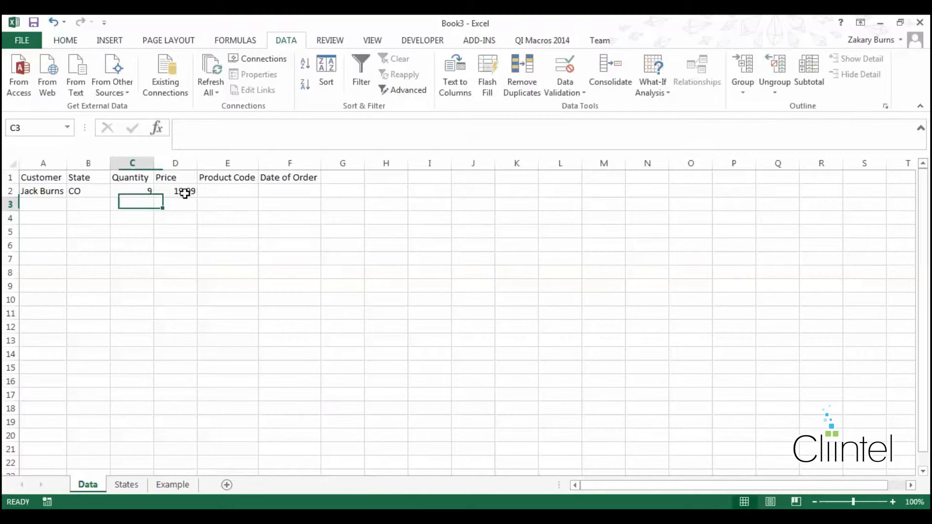
{"action": "left_click", "coordinate": [185, 194]}
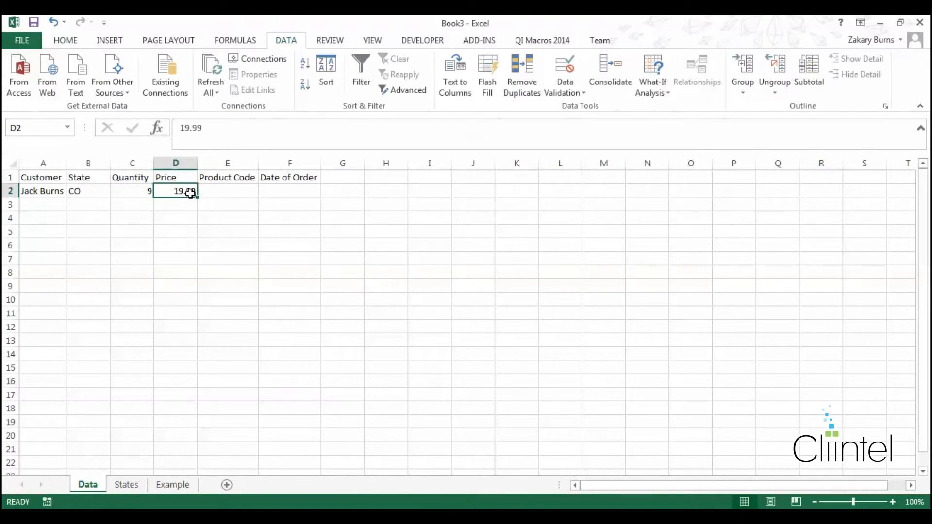
{"action": "type", "text": "19"}
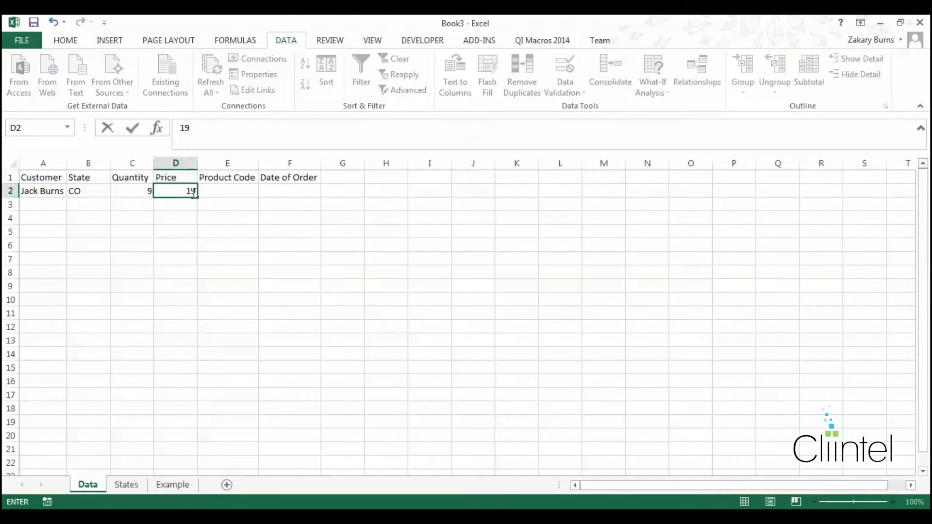
{"action": "key", "text": "Tab"}
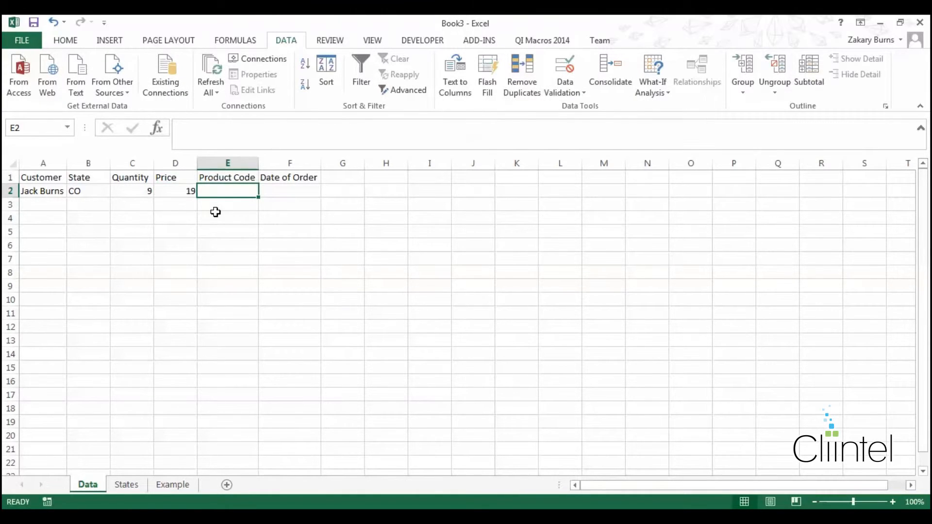
Step: Test the Price rule with a negative value by trying to enter -19 in D2, and return to editing the cell
{"action": "left_click", "coordinate": [171, 193]}
{"action": "type", "text": "-19"}
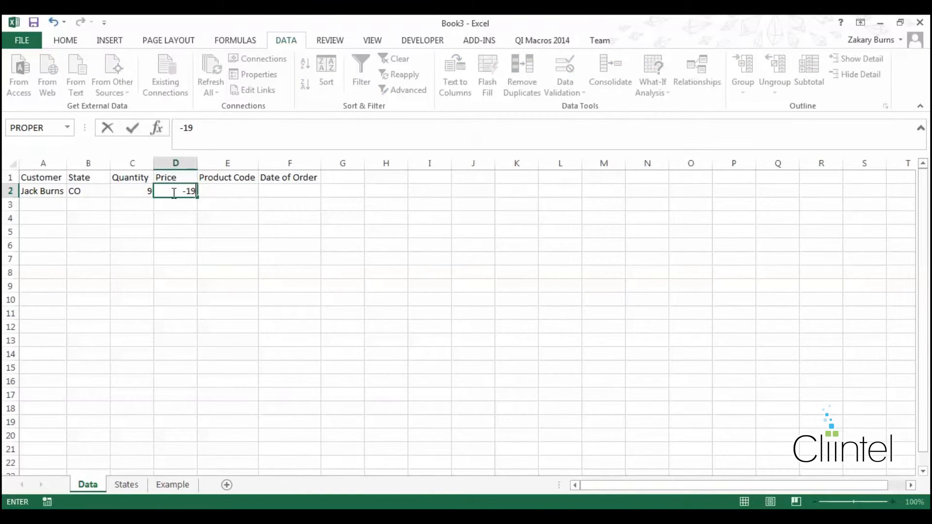
{"action": "key", "text": "Return"}
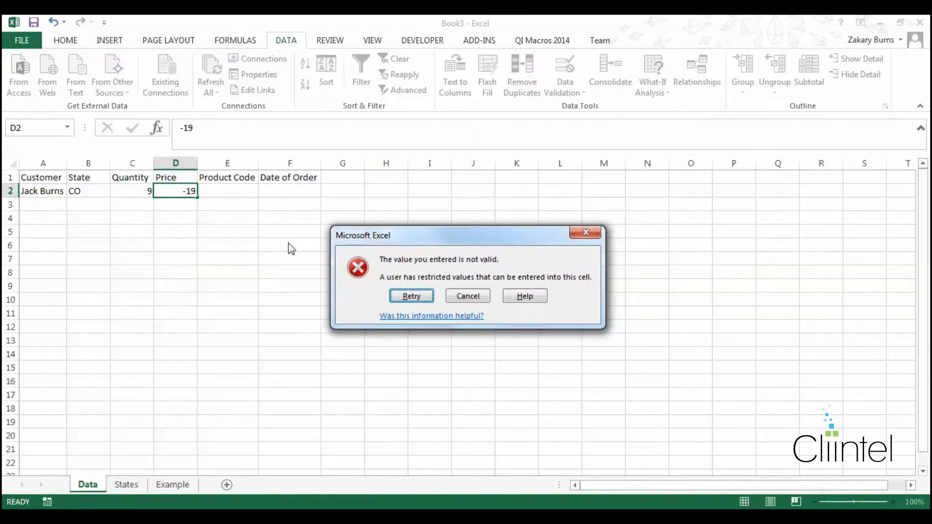
{"action": "left_click", "coordinate": [413, 297]}
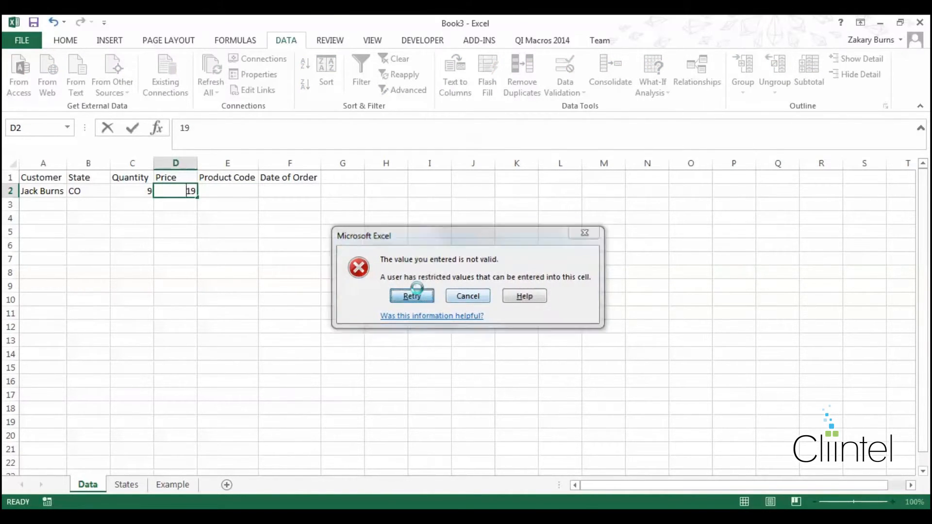
Step: Set the price in cell D2 to 19.99
{"action": "key", "text": "BackSpace"}
{"action": "type", "text": "19"}
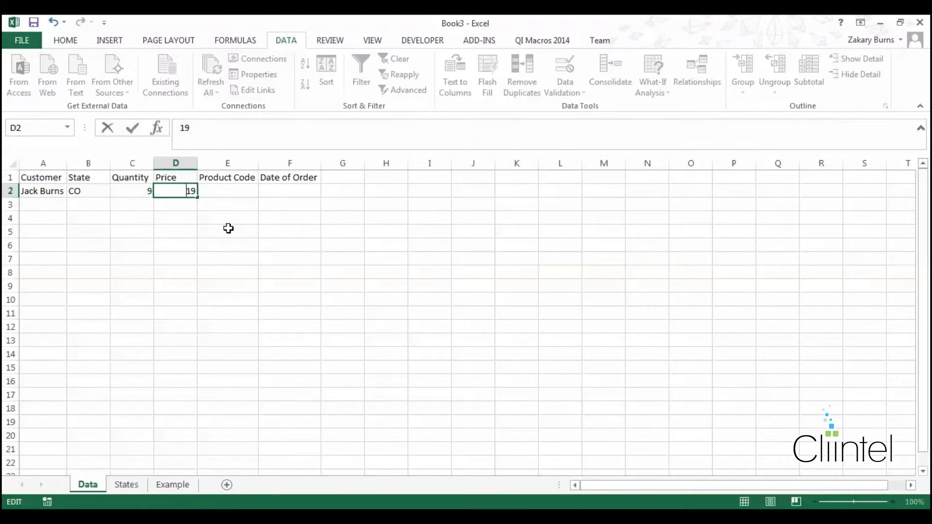
{"action": "type", "text": ".99"}
{"action": "left_click", "coordinate": [219, 192]}
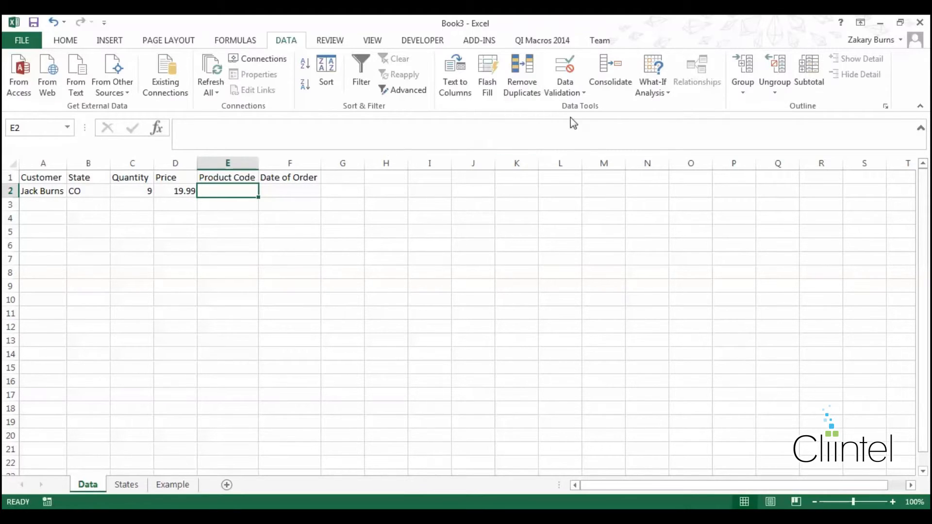
Step: Add a data validation rule to Product Code cell E2 that requires a text length equal to 4
{"action": "left_click", "coordinate": [570, 92]}
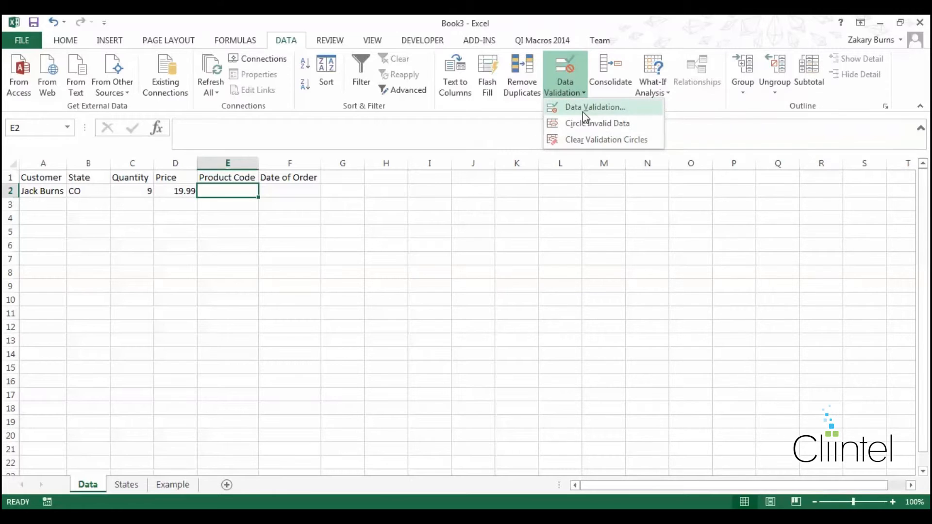
{"action": "left_click", "coordinate": [583, 108]}
{"action": "left_click", "coordinate": [562, 153]}
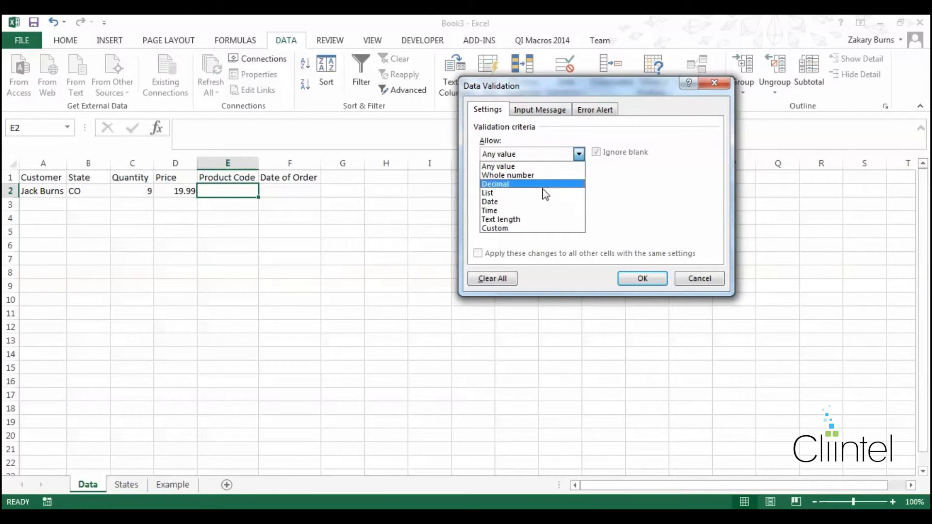
{"action": "left_click", "coordinate": [529, 219]}
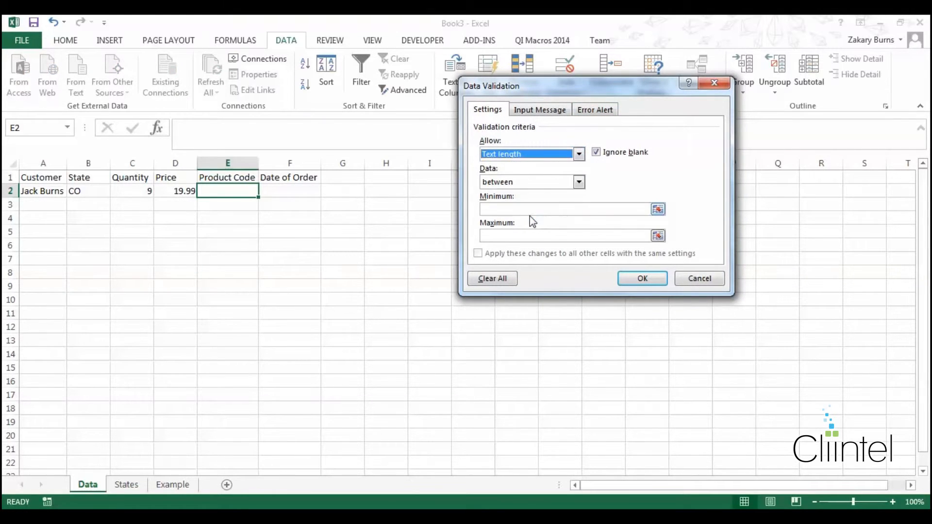
{"action": "left_click", "coordinate": [524, 182]}
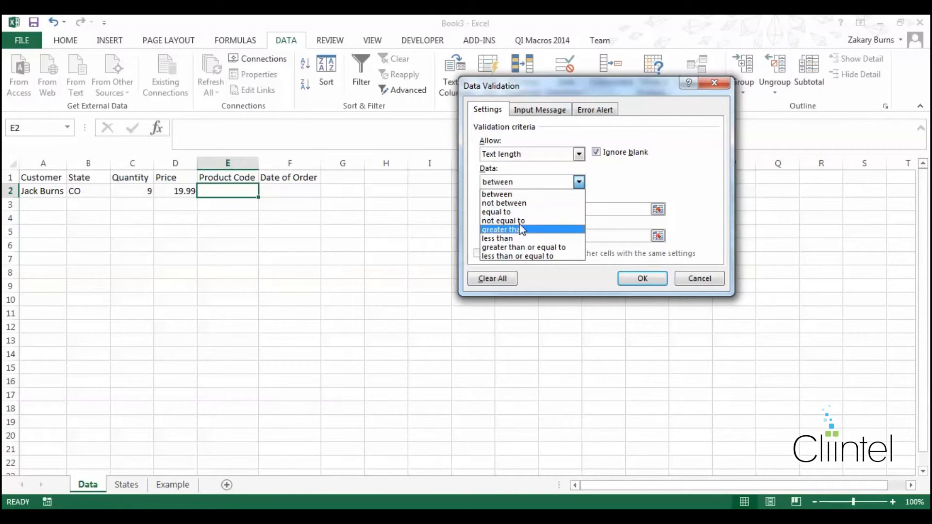
{"action": "left_click", "coordinate": [514, 211]}
{"action": "left_click", "coordinate": [513, 208]}
{"action": "type", "text": "8"}
{"action": "left_click", "coordinate": [642, 278]}
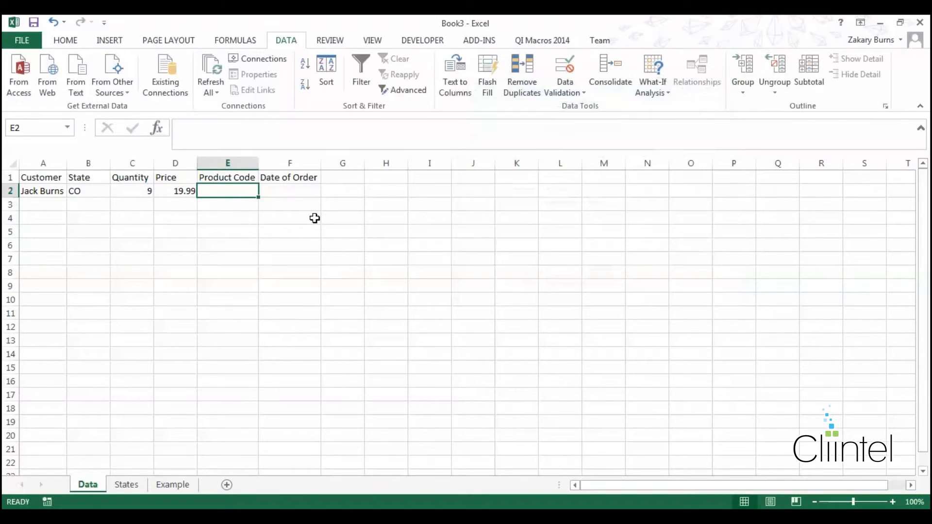
Step: Test the Product Code rule by entering asdf and trying 12345 in cell E2, and cancel the second entry
{"action": "type", "text": "asdf"}
{"action": "key", "text": "Tab"}
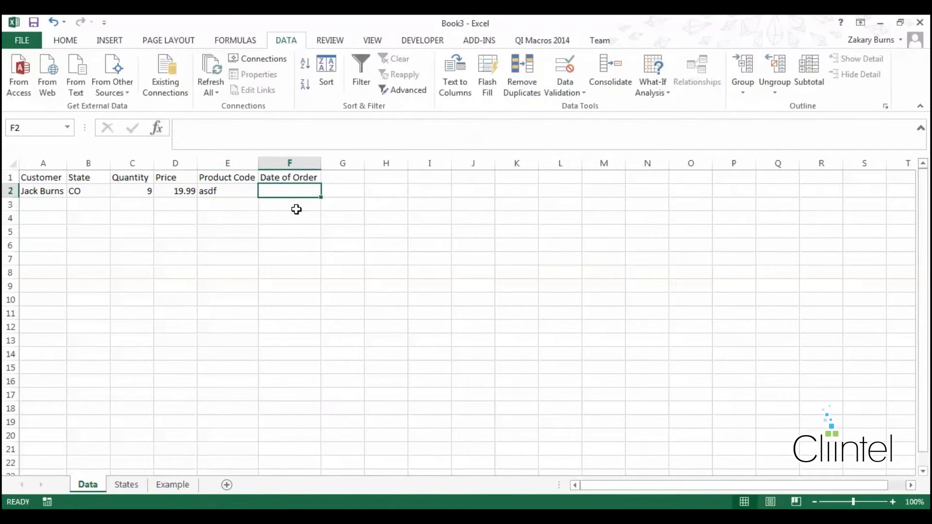
{"action": "left_click", "coordinate": [228, 191]}
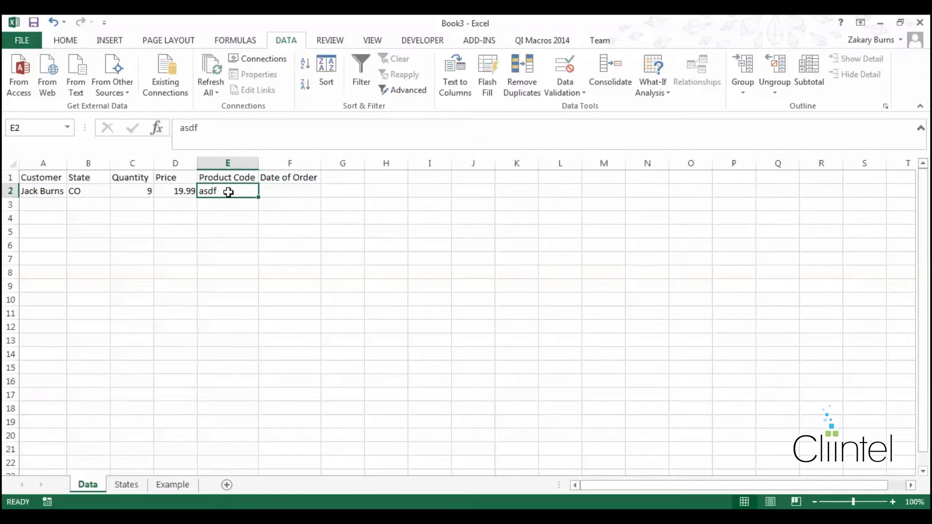
{"action": "type", "text": "12345"}
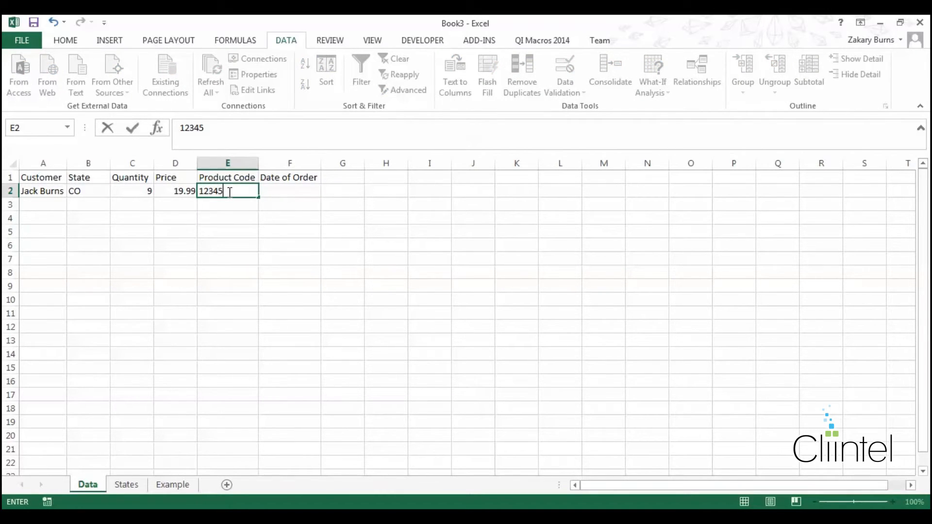
{"action": "key", "text": "Return"}
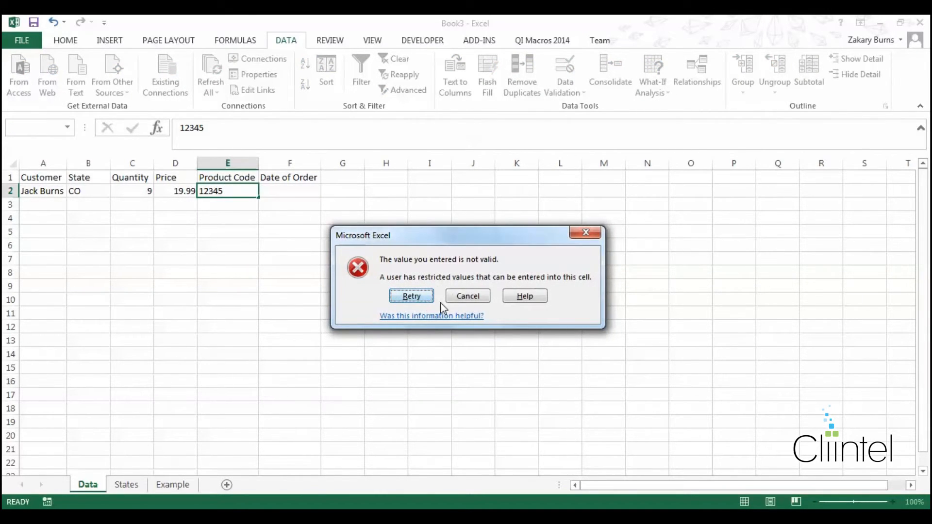
{"action": "left_click", "coordinate": [468, 296]}
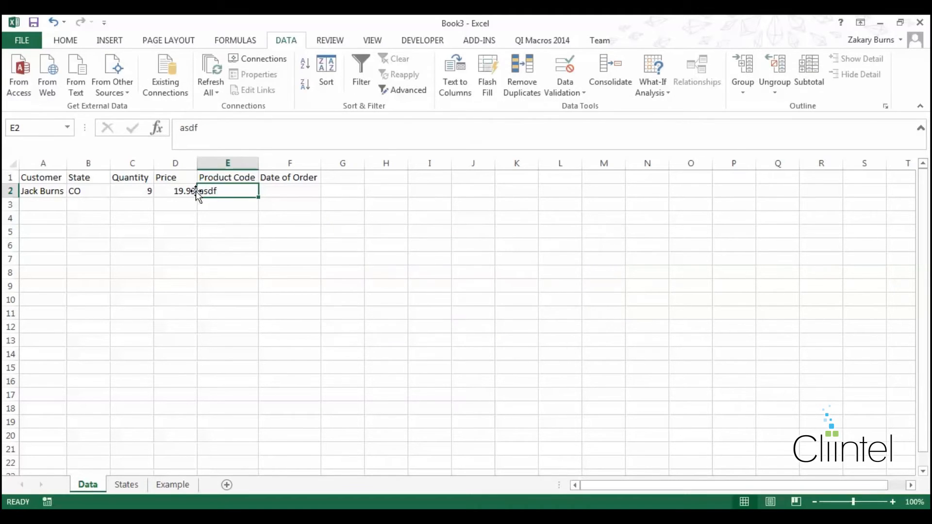
Step: Replace the product code in cell E2 with as12
{"action": "key", "text": "BackSpace"}
{"action": "type", "text": "as12"}
{"action": "key", "text": "Tab"}
Step: Test the Product Code rule by trying to enter qwe in E2, and cancel the entry
{"action": "left_click", "coordinate": [235, 190]}
{"action": "type", "text": "qwe"}
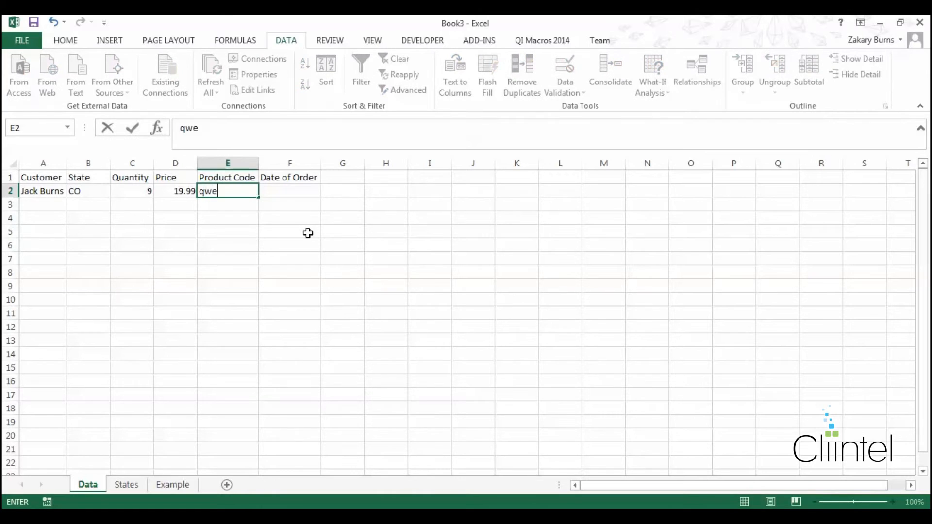
{"action": "left_click", "coordinate": [346, 194]}
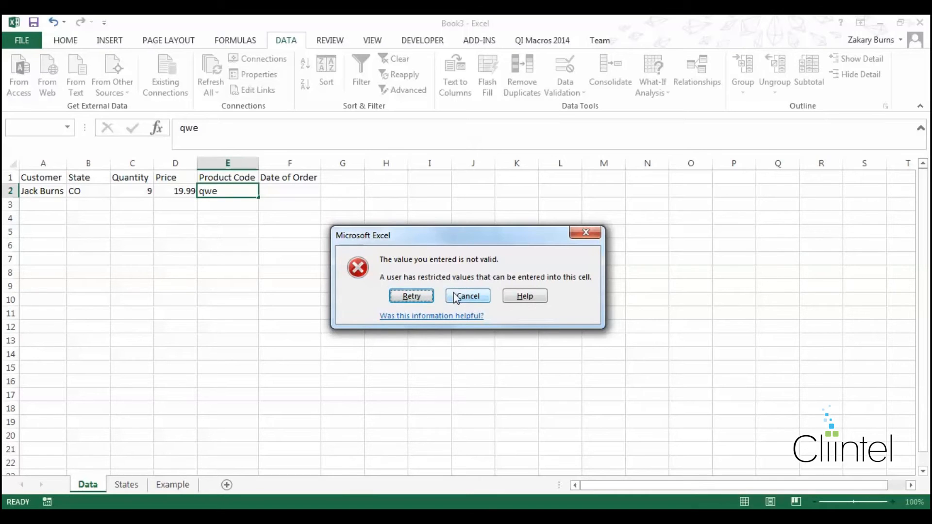
{"action": "left_click", "coordinate": [456, 296]}
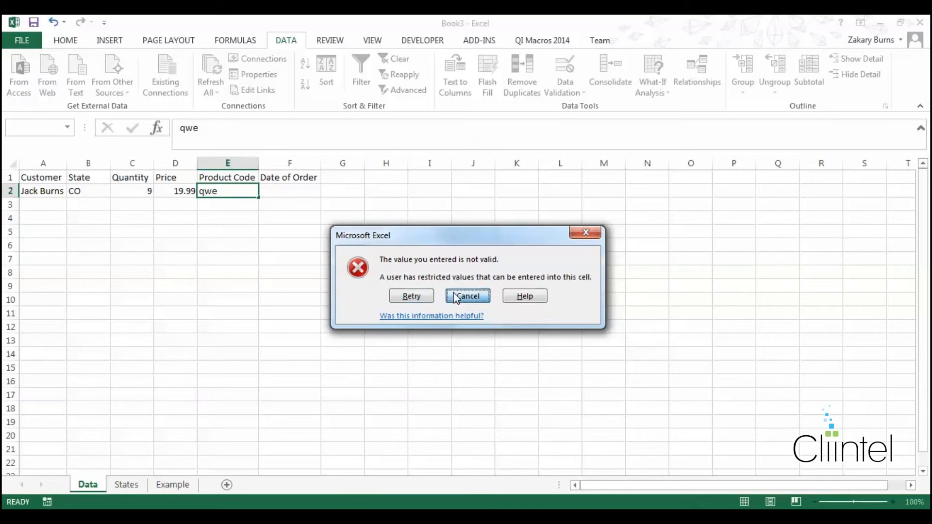
Step: Add a data validation rule to Date of Order cell F2 that allows only dates between 1/1/15 and 1/31/15
{"action": "left_click", "coordinate": [277, 192]}
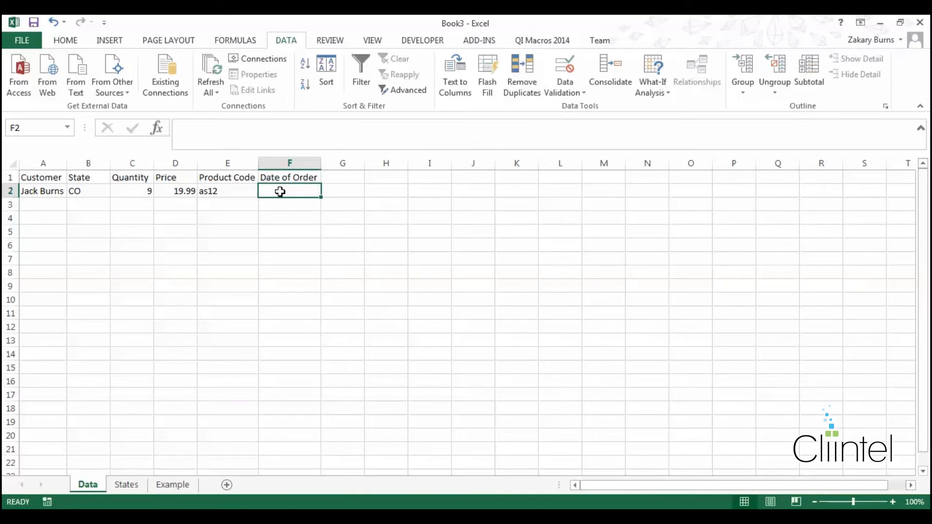
{"action": "left_click", "coordinate": [564, 73]}
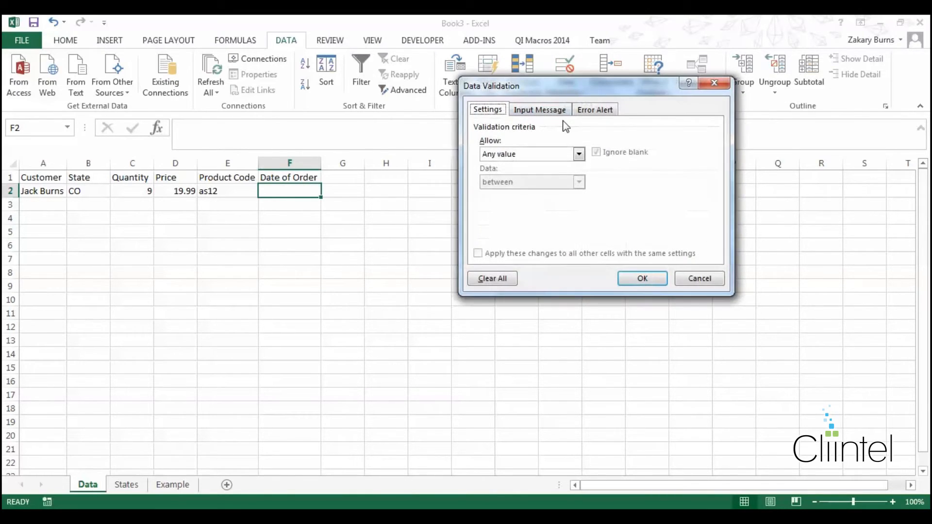
{"action": "left_click", "coordinate": [578, 154]}
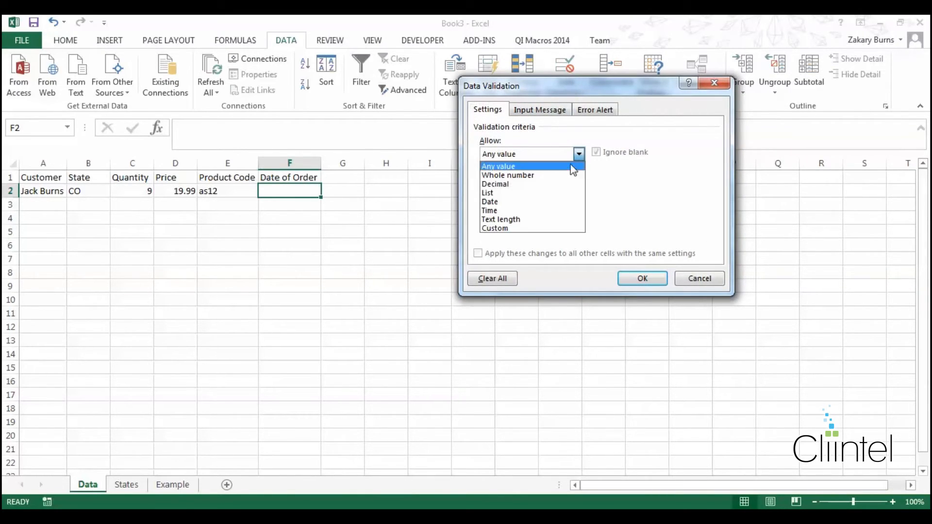
{"action": "left_click", "coordinate": [533, 204]}
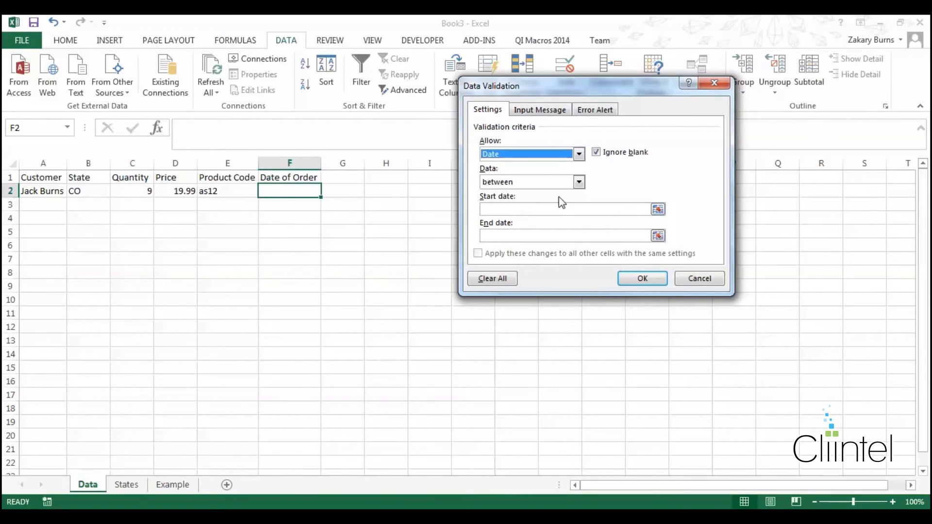
{"action": "left_click", "coordinate": [547, 210]}
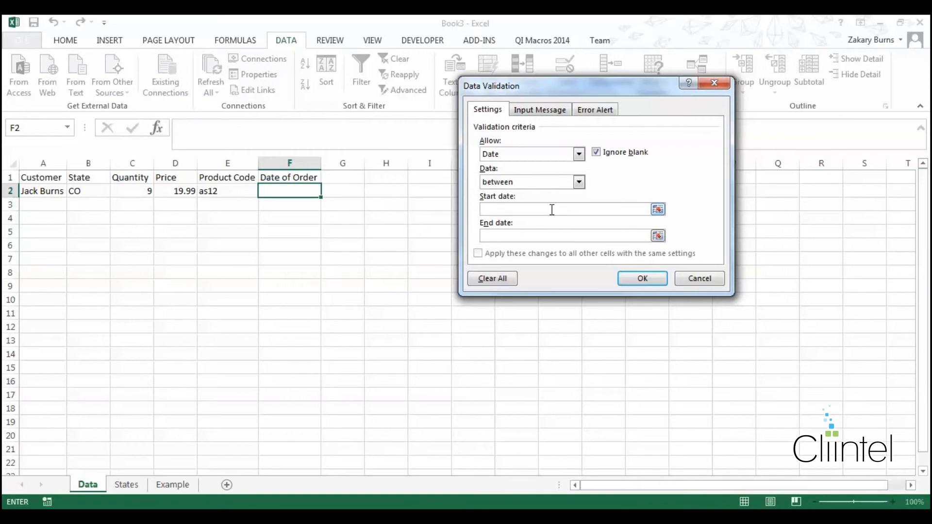
{"action": "type", "text": "1/1/15"}
{"action": "left_click", "coordinate": [509, 238]}
{"action": "type", "text": "1/21"}
{"action": "key", "text": "BackSpace"}
{"action": "key", "text": "BackSpace"}
{"action": "type", "text": "31/15"}
{"action": "left_click", "coordinate": [653, 278]}
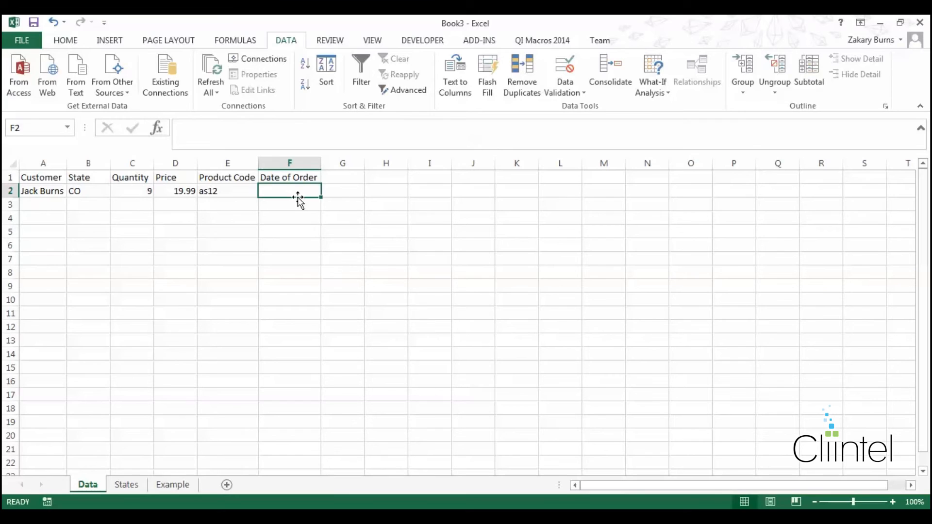
Step: Test the Date of Order rule by trying to enter 2/2/15 in cell F2, and choose to retry the entry
{"action": "type", "text": "2/2/1"}
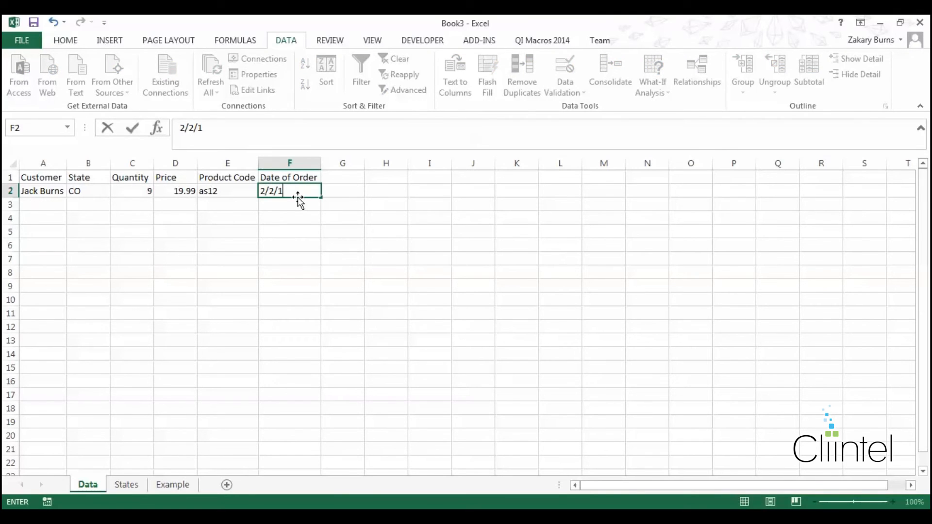
{"action": "type", "text": "5"}
{"action": "key", "text": "Return"}
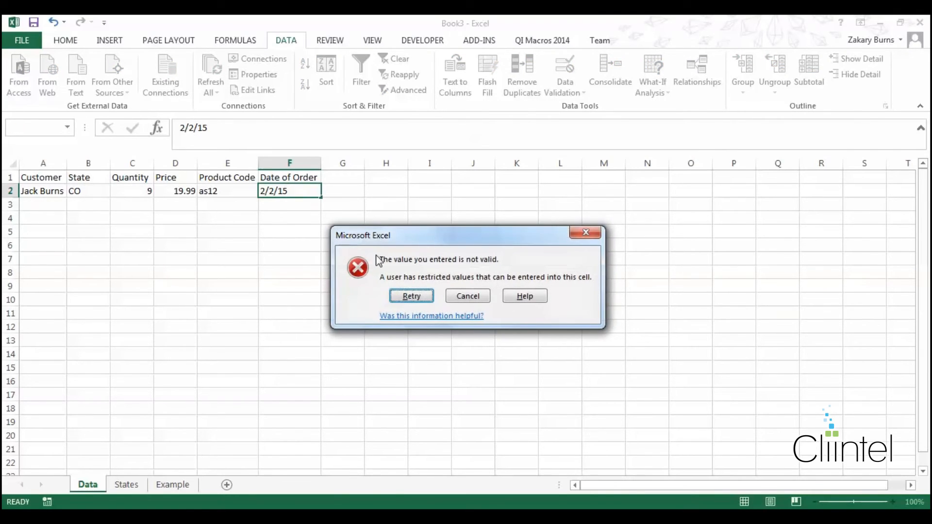
{"action": "left_click", "coordinate": [412, 297]}
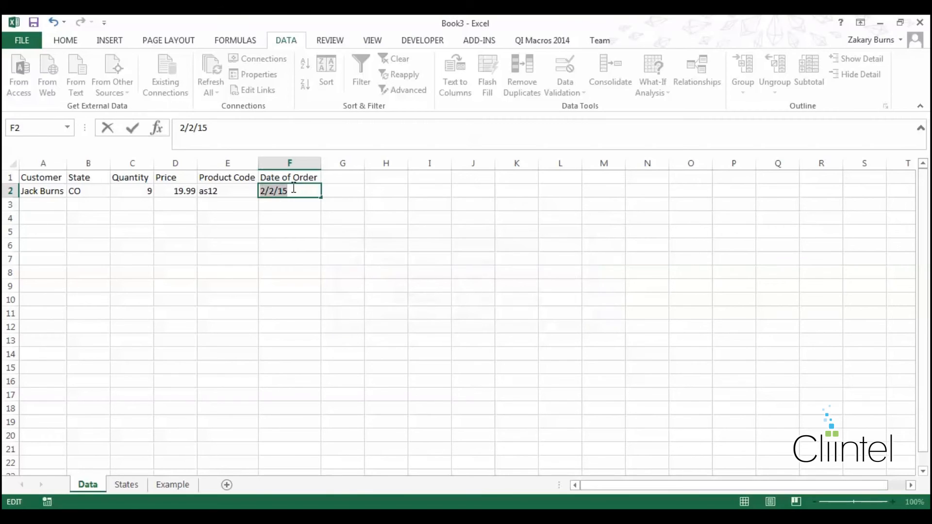
Step: Replace the attempted order date in cell F2 with 1-2-15
{"action": "type", "text": "1-1-1"}
{"action": "key", "text": "BackSpace"}
{"action": "key", "text": "BackSpace"}
{"action": "type", "text": "2-15"}
{"action": "key", "text": "Tab"}
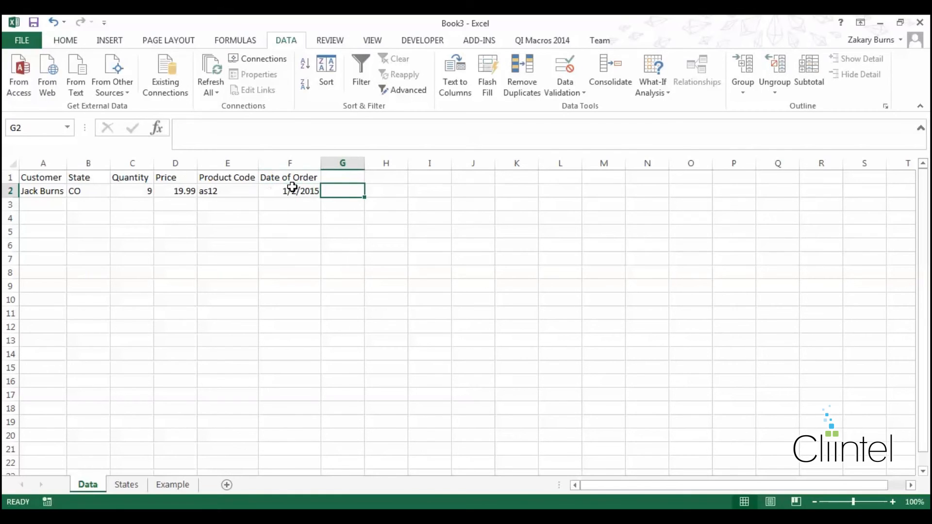
{"action": "left_click", "coordinate": [298, 191]}
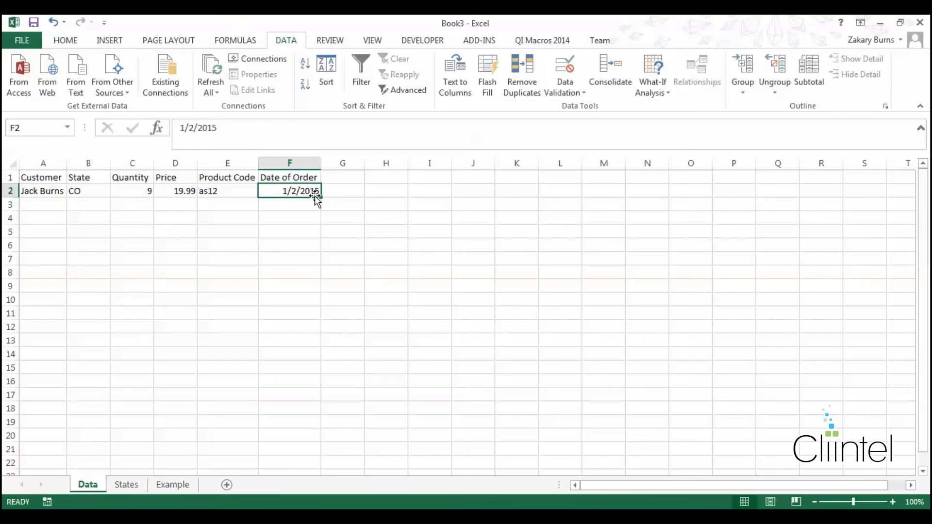
{"action": "left_click", "coordinate": [340, 192]}
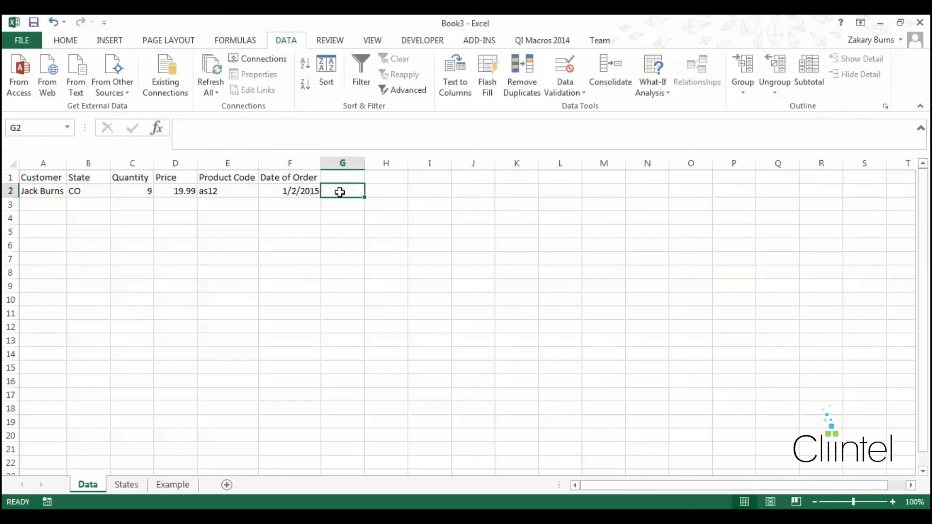